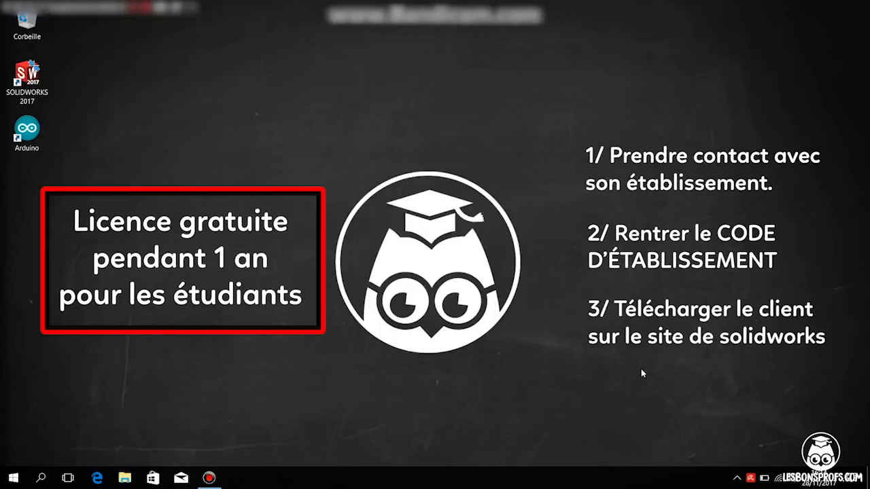
Step: Start SOLIDWORKS 2017 and open the recent part test1 to examine the housing model
{"action": "left_click", "coordinate": [24, 82]}
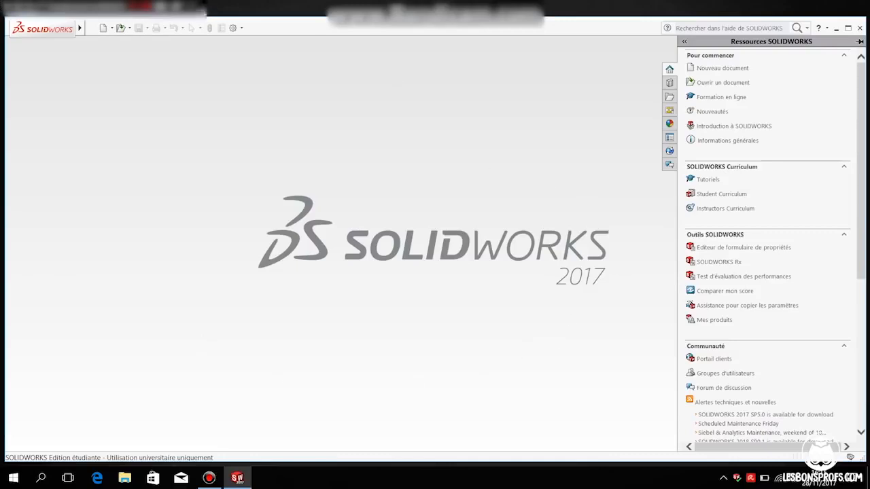
{"action": "left_click", "coordinate": [95, 28]}
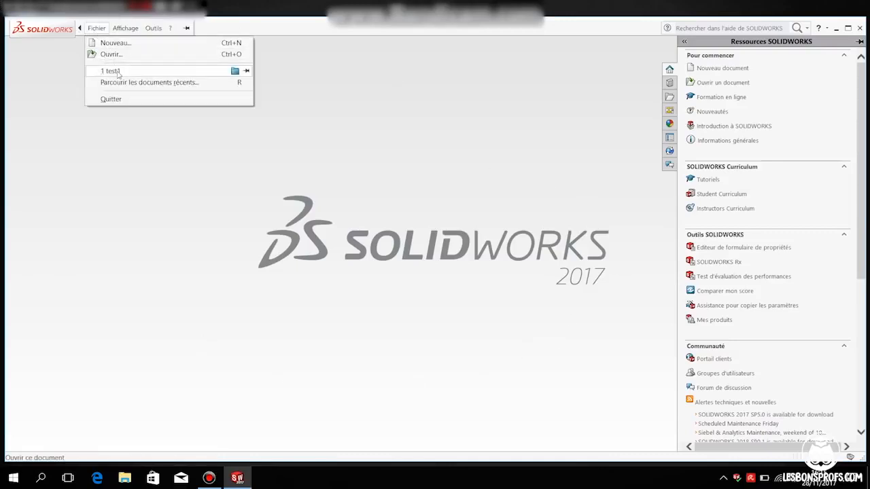
{"action": "left_click", "coordinate": [123, 73]}
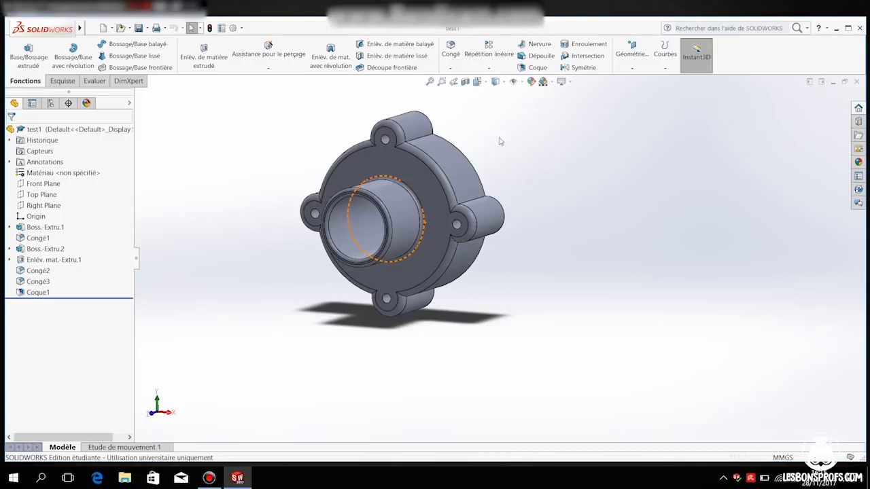
{"action": "middle_click_drag", "start_coordinate": [459, 151], "coordinate": [291, 188]}
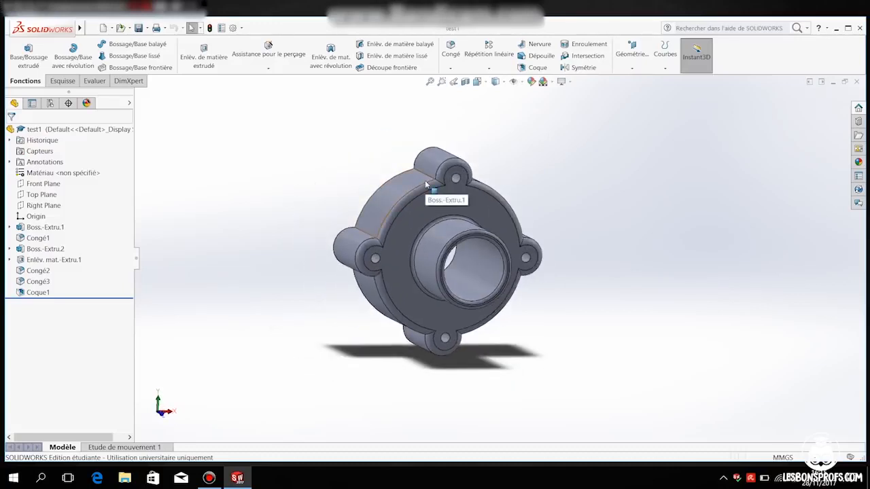
{"action": "middle_click_drag", "start_coordinate": [524, 188], "coordinate": [473, 199]}
{"action": "scroll", "coordinate": [498, 214], "scroll_direction": "up", "scroll_amount": 1}
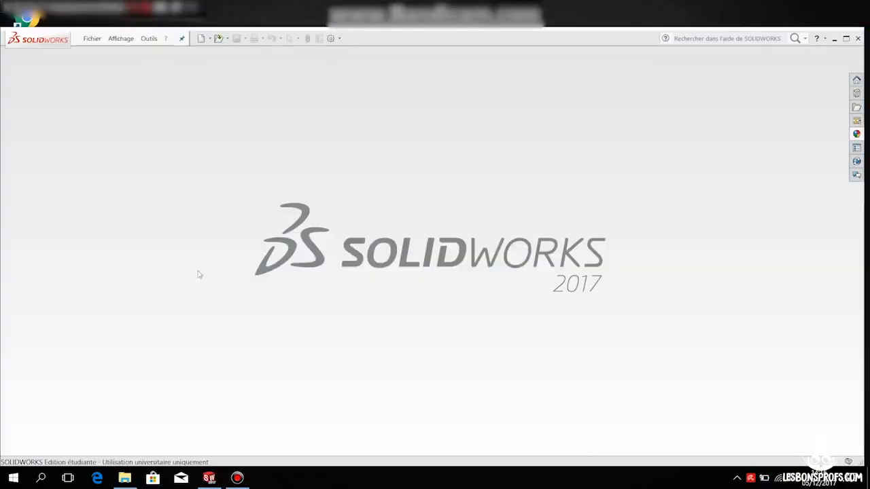
Step: Create a new part document
{"action": "left_click", "coordinate": [91, 38]}
{"action": "left_click", "coordinate": [105, 54]}
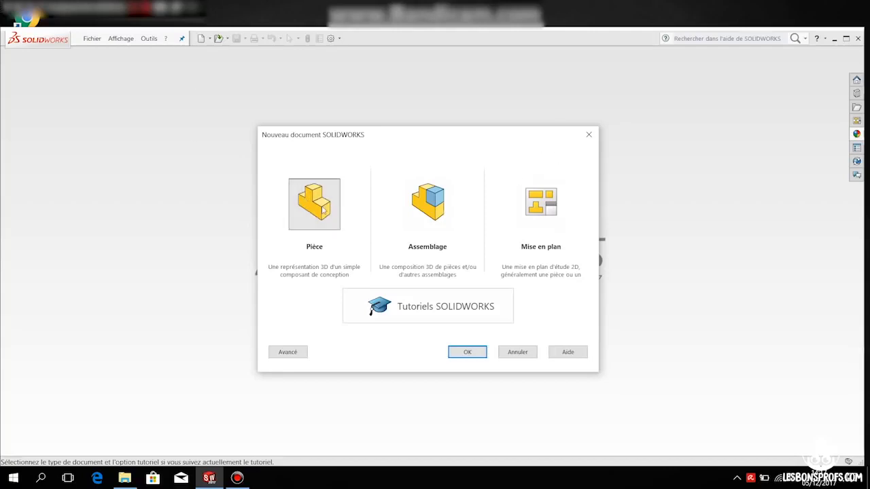
{"action": "left_click", "coordinate": [471, 351]}
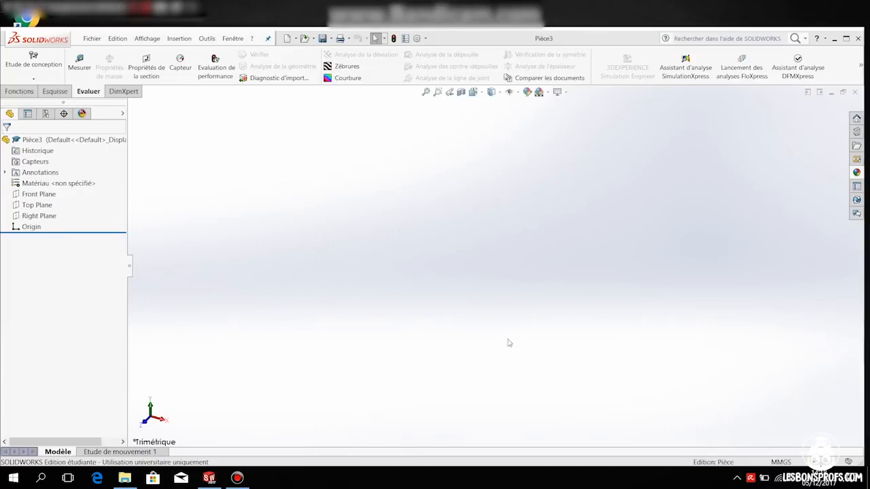
{"action": "left_click", "coordinate": [93, 38]}
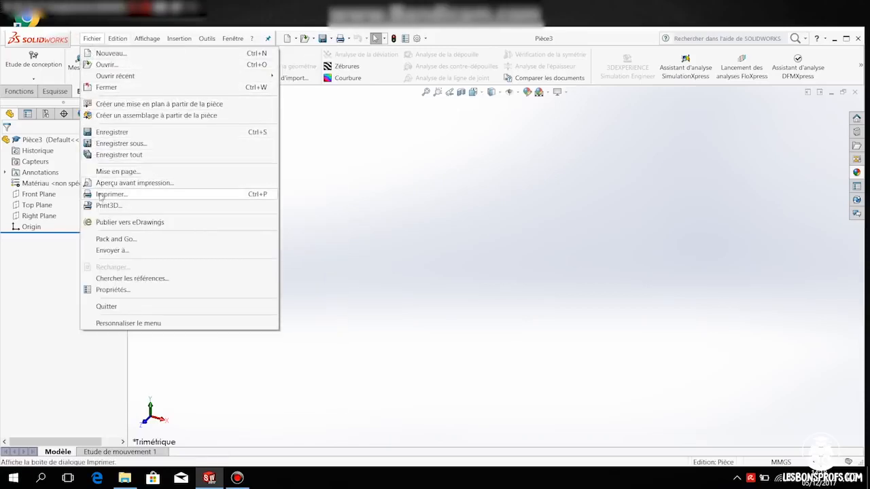
{"action": "mouse_move", "coordinate": [117, 39]}
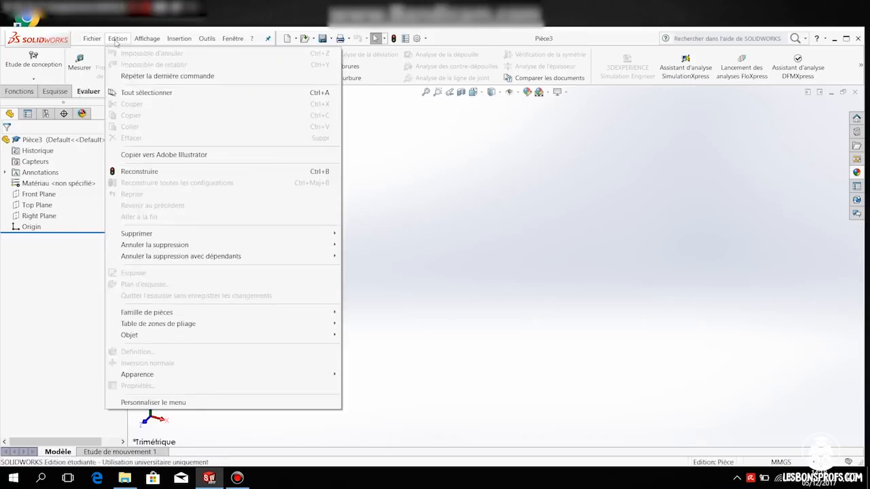
{"action": "mouse_move", "coordinate": [146, 42]}
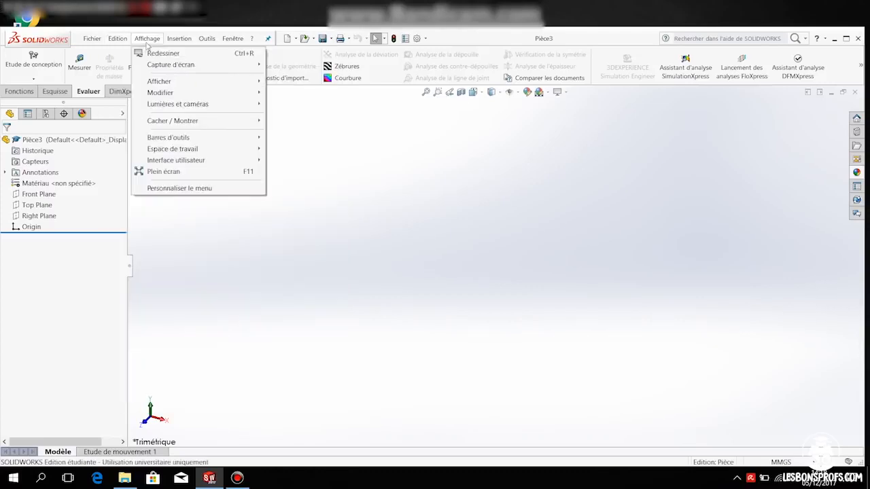
{"action": "left_click", "coordinate": [185, 41]}
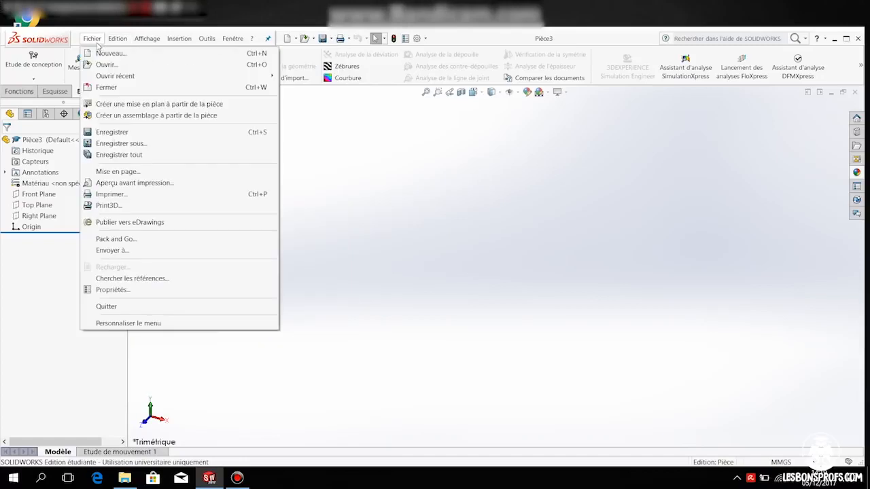
{"action": "left_click", "coordinate": [413, 177]}
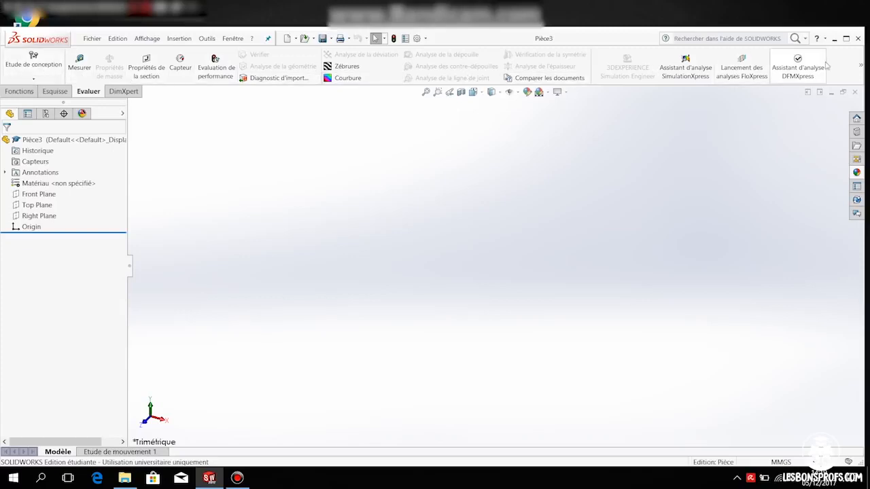
{"action": "left_click", "coordinate": [21, 91]}
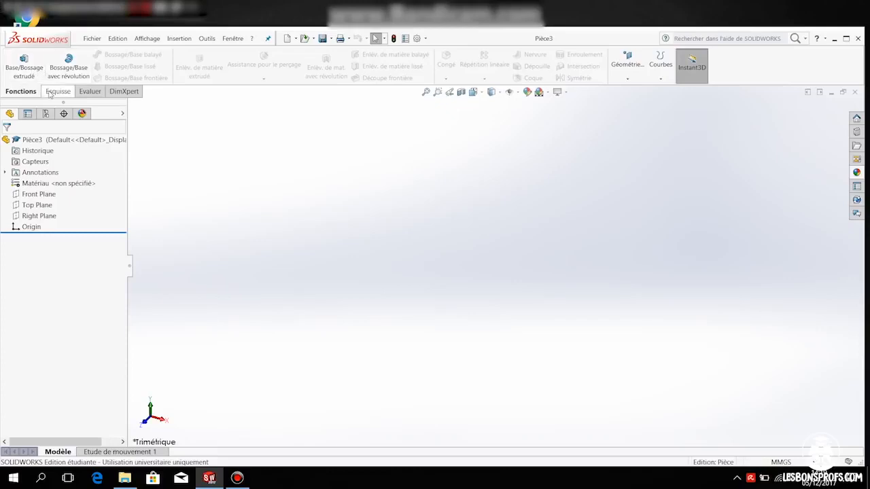
{"action": "left_click", "coordinate": [55, 92]}
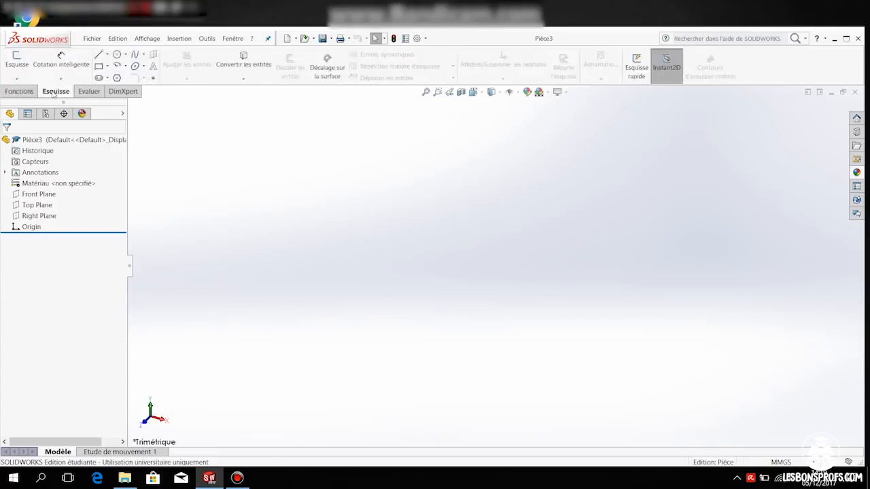
{"action": "left_click", "coordinate": [18, 91]}
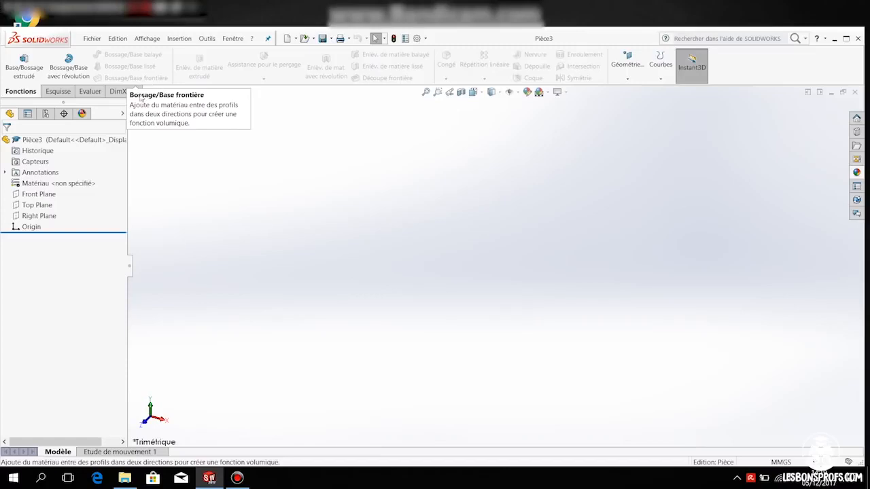
{"action": "left_click", "coordinate": [58, 91]}
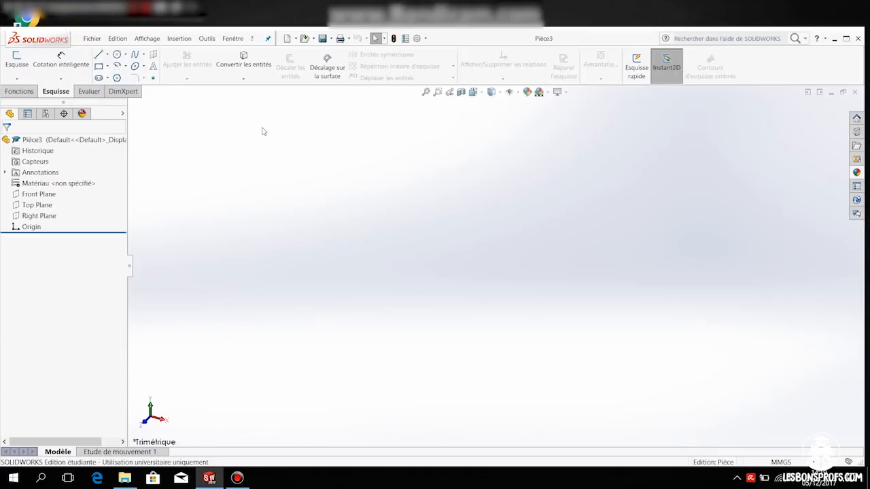
{"action": "left_click", "coordinate": [21, 91]}
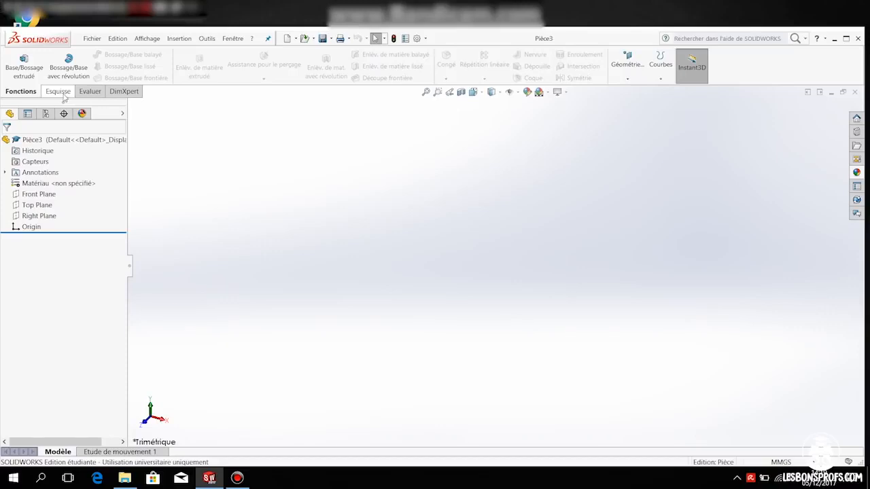
{"action": "left_click", "coordinate": [59, 92]}
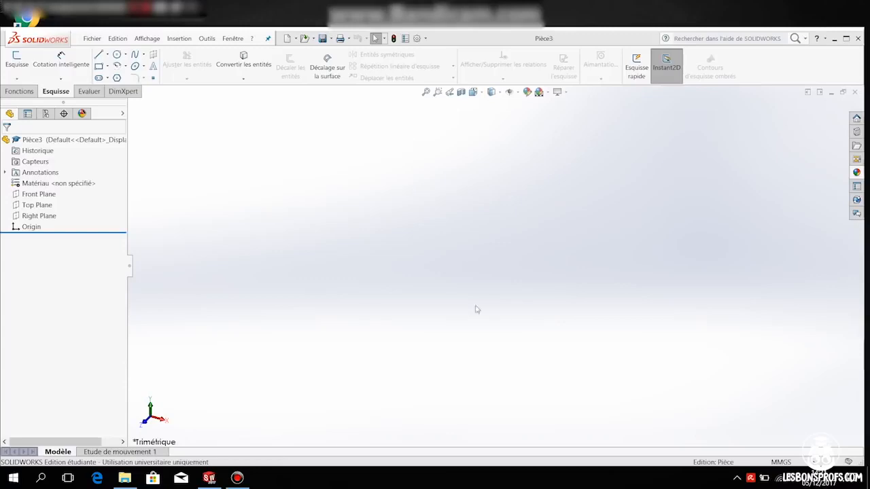
{"action": "left_click", "coordinate": [19, 91]}
Step: Start a new sketch on the Front Plane
{"action": "left_click", "coordinate": [51, 93]}
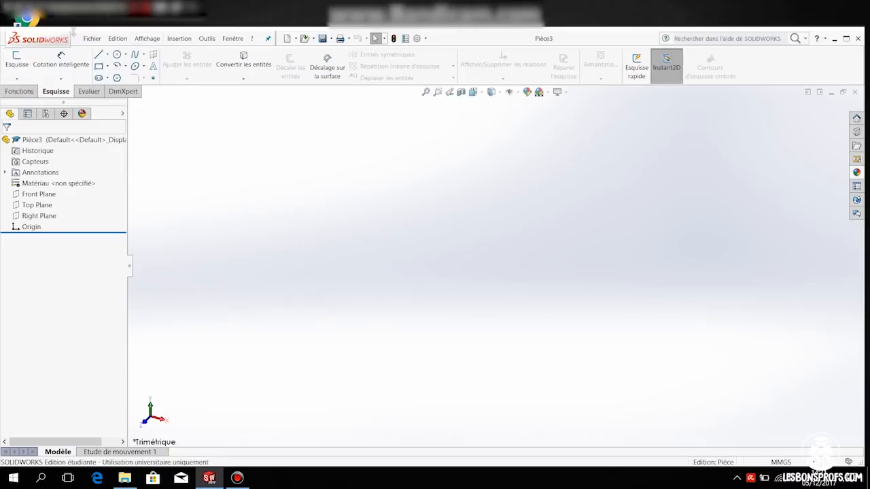
{"action": "left_click", "coordinate": [16, 60]}
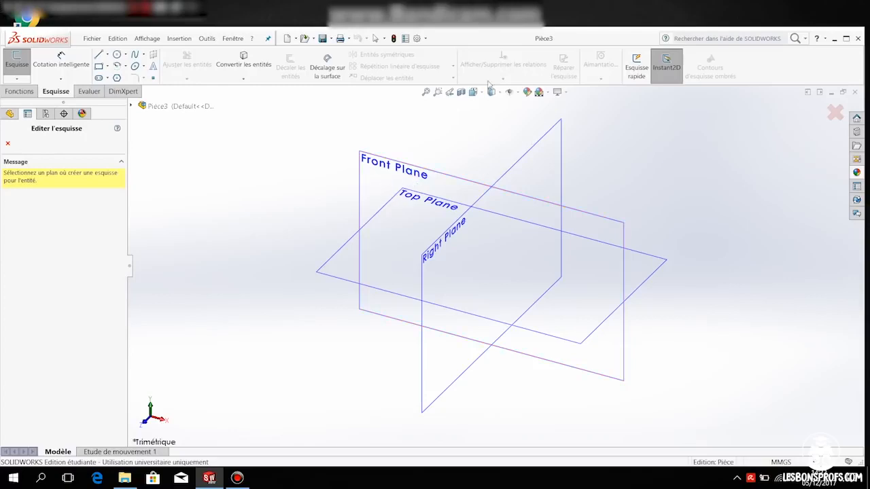
{"action": "left_click", "coordinate": [373, 173]}
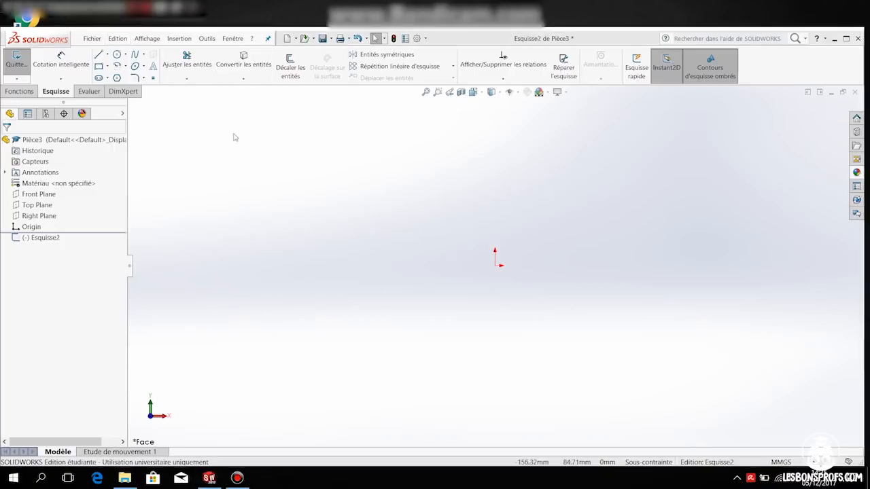
Step: Sketch a corner rectangle about 186 mm wide and 124 mm high enclosing the origin
{"action": "left_click", "coordinate": [60, 60]}
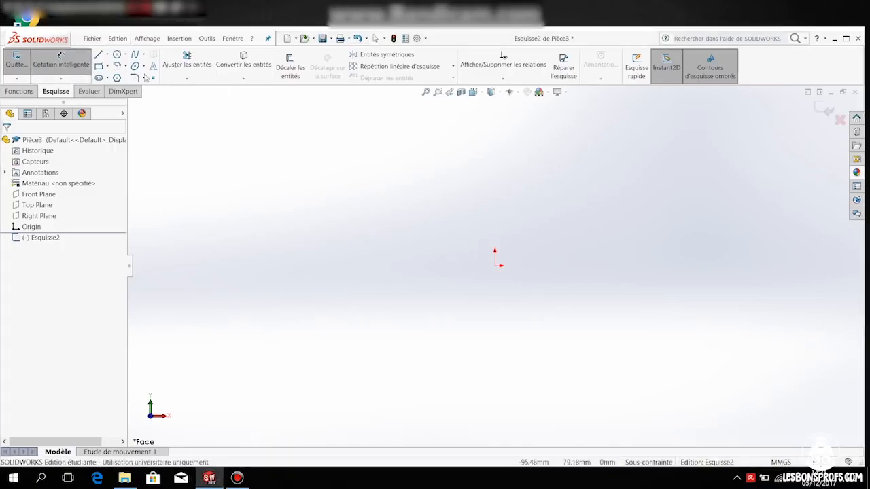
{"action": "left_click", "coordinate": [100, 69]}
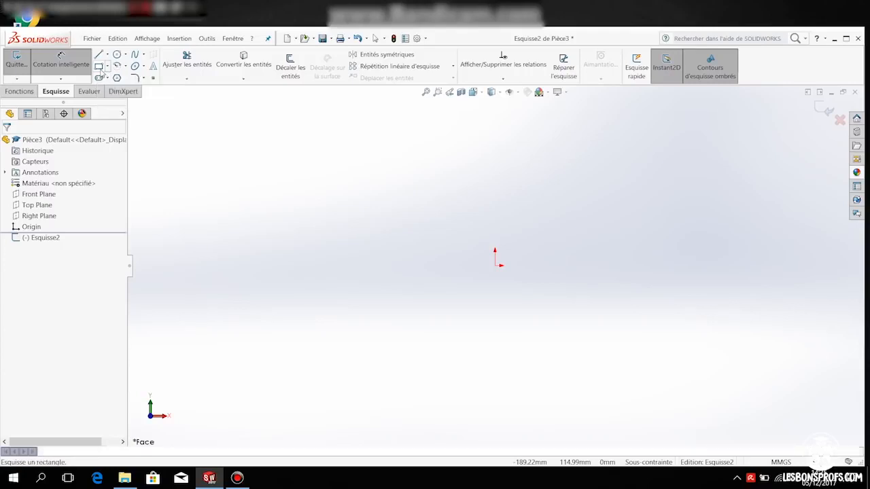
{"action": "left_click", "coordinate": [365, 174]}
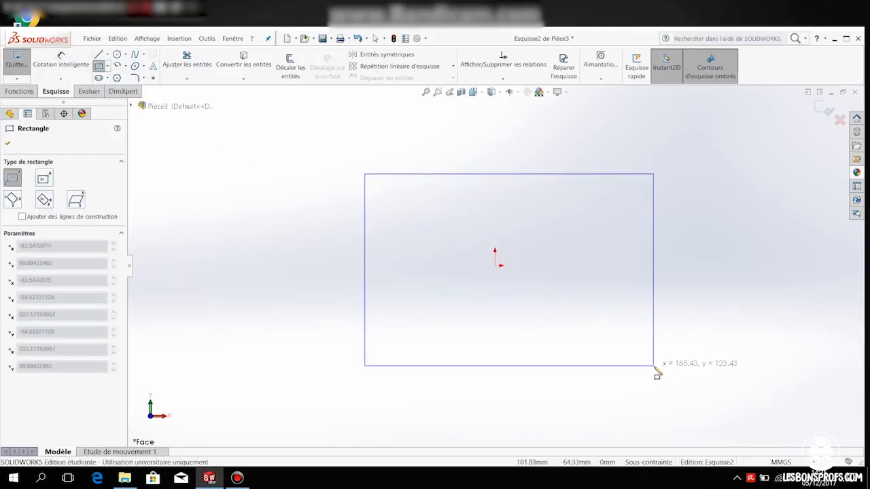
{"action": "left_click", "coordinate": [654, 367]}
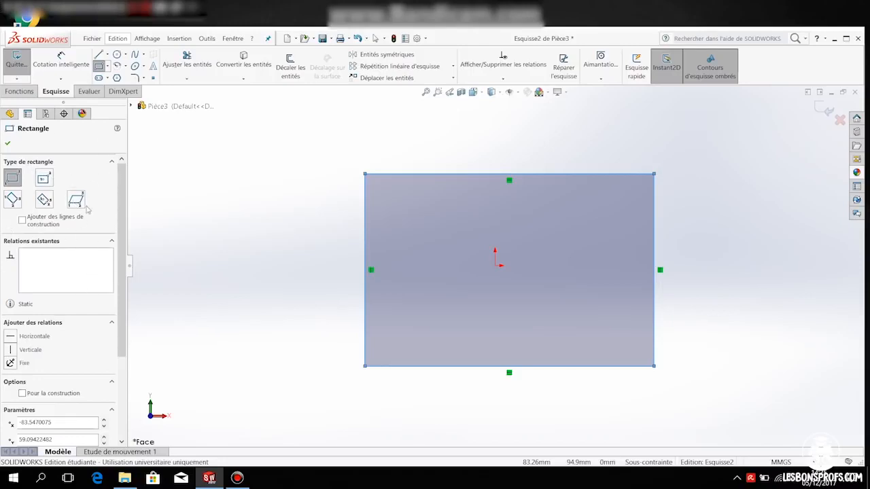
{"action": "scroll", "coordinate": [37, 213], "scroll_direction": "down", "scroll_amount": 3}
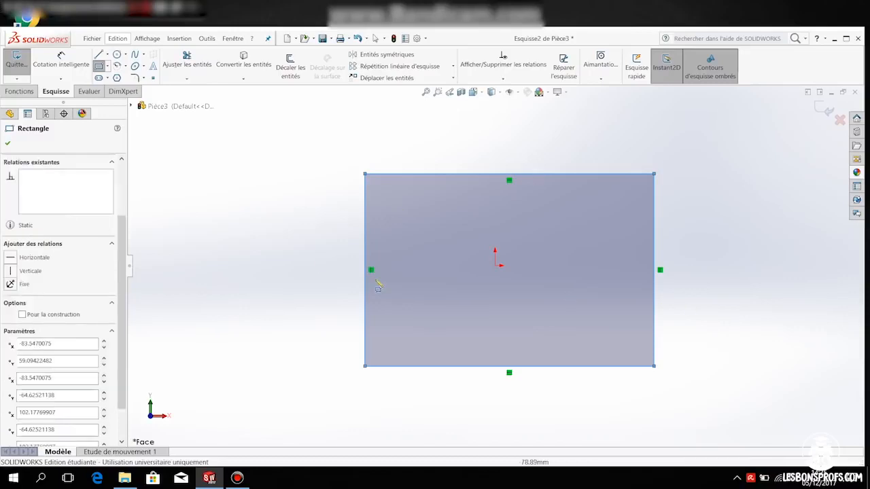
{"action": "scroll", "coordinate": [72, 245], "scroll_direction": "down", "scroll_amount": 3}
{"action": "scroll", "coordinate": [65, 265], "scroll_direction": "up", "scroll_amount": 5}
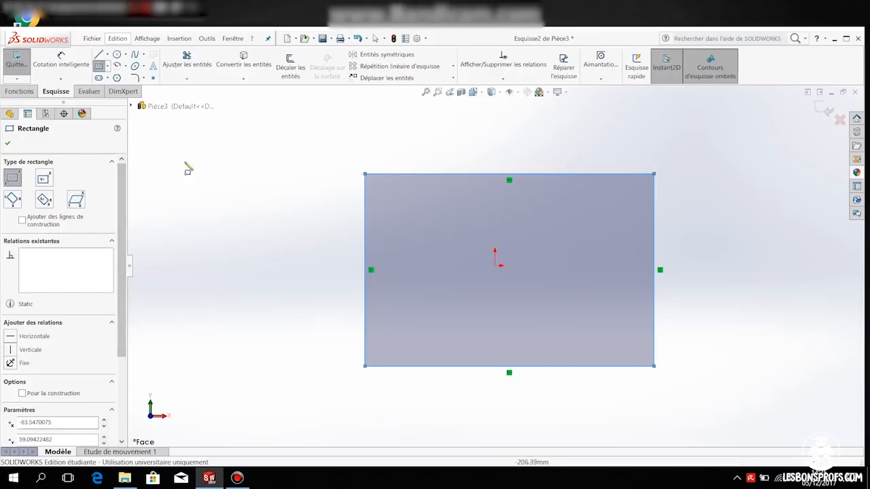
{"action": "left_click", "coordinate": [8, 144]}
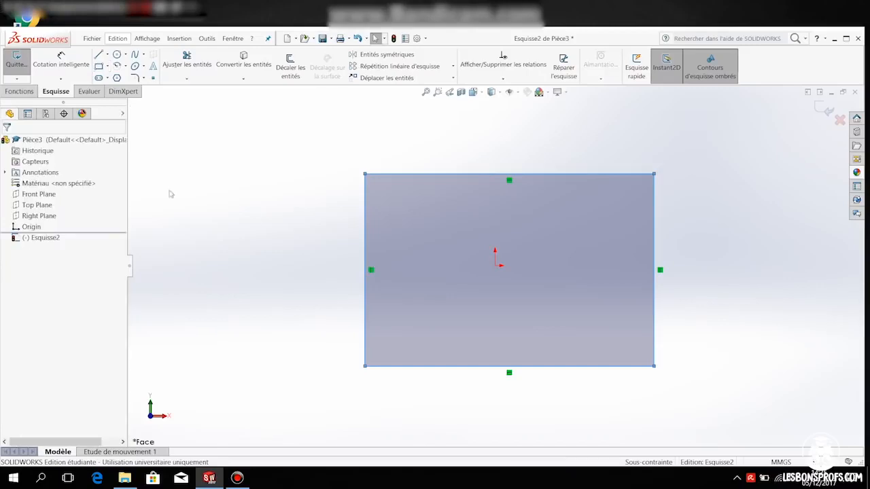
{"action": "left_click", "coordinate": [442, 146]}
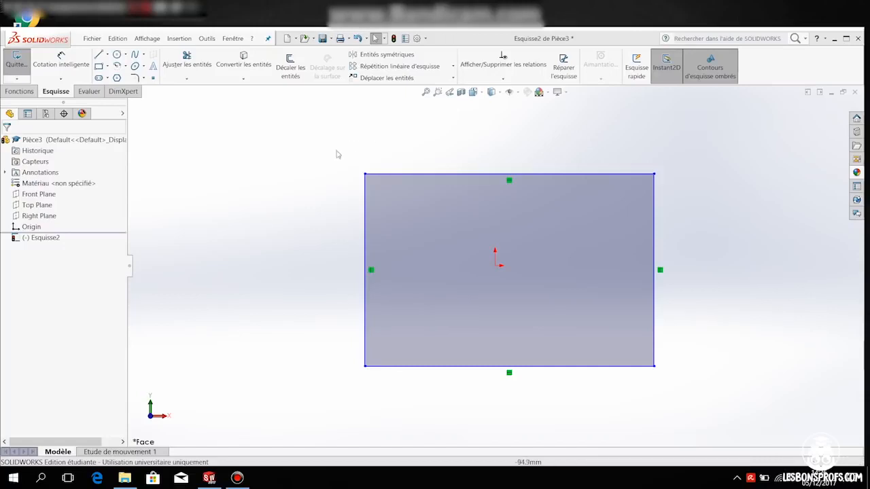
Step: Reshape the rectangle freehand by moving its upper edge, left edge and lower-right corner, making it about 268 mm wide
{"action": "left_click_drag", "start_coordinate": [436, 182], "coordinate": [442, 145]}
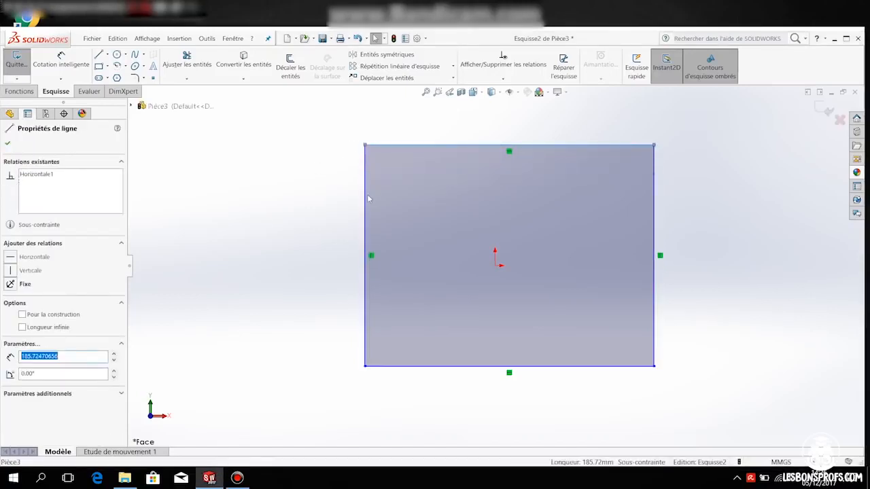
{"action": "left_click_drag", "start_coordinate": [365, 200], "coordinate": [286, 197]}
{"action": "left_click_drag", "start_coordinate": [654, 368], "coordinate": [704, 338]}
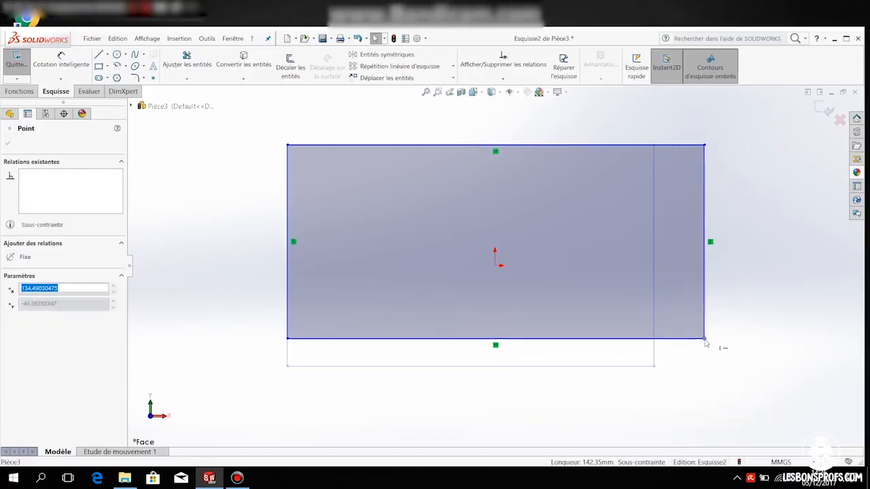
{"action": "left_click", "coordinate": [739, 241]}
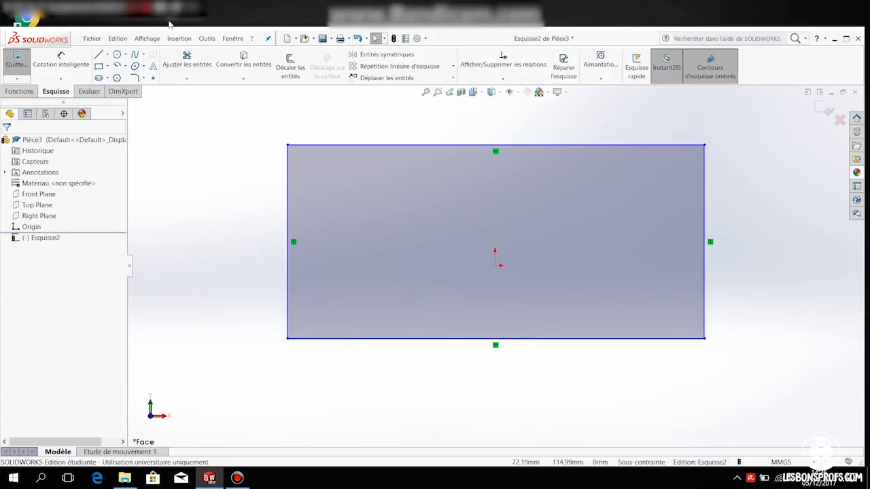
Step: Dimension the rectangle's upper edge with Smart Dimension and set its width to 120 mm
{"action": "left_click", "coordinate": [68, 65]}
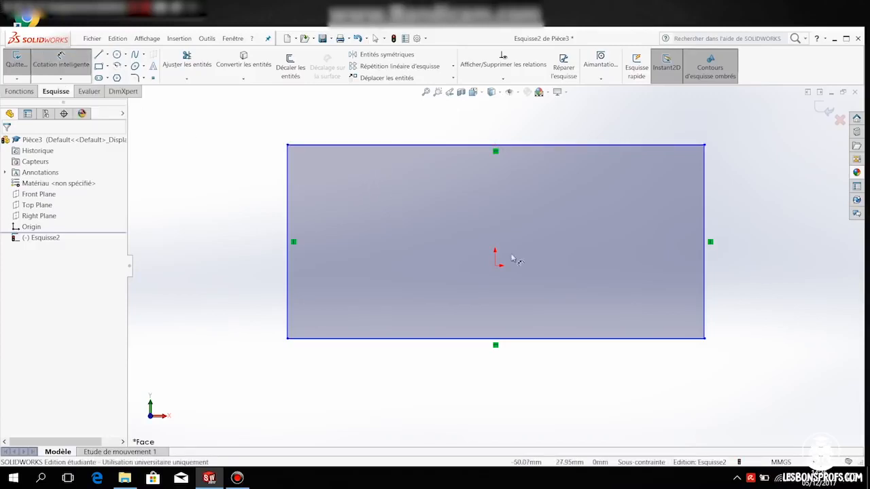
{"action": "left_click", "coordinate": [553, 145]}
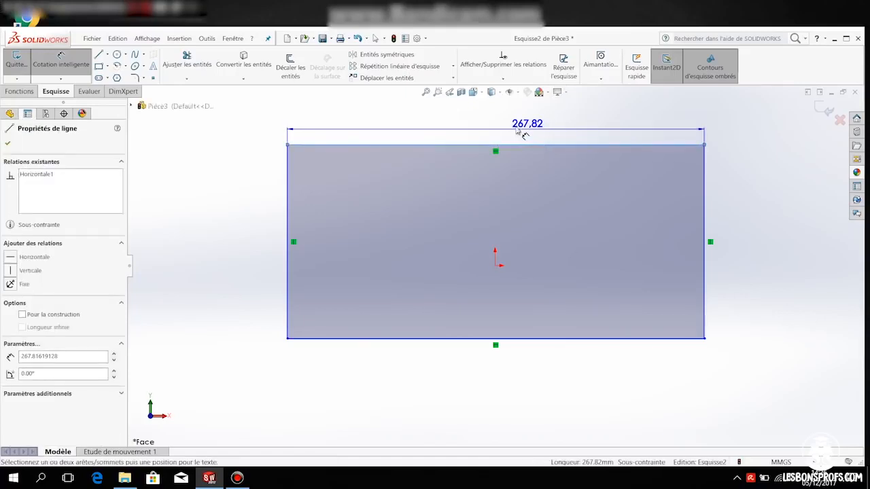
{"action": "left_click", "coordinate": [481, 133]}
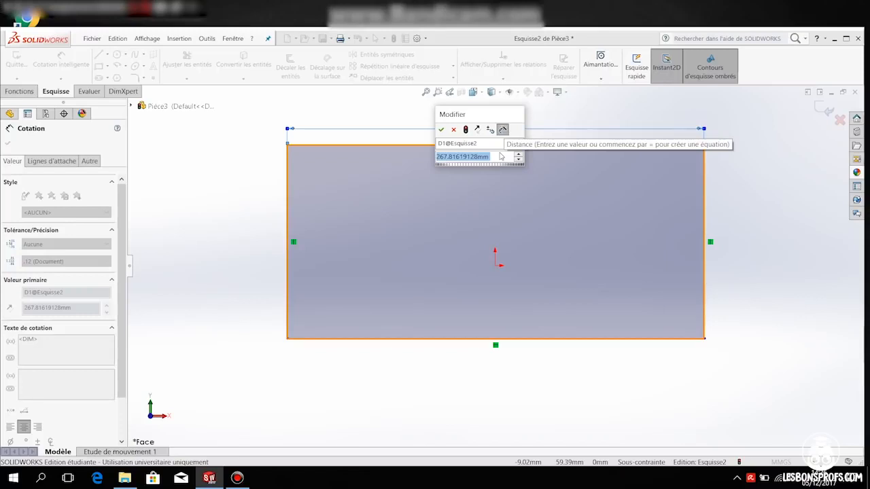
{"action": "type", "text": "120"}
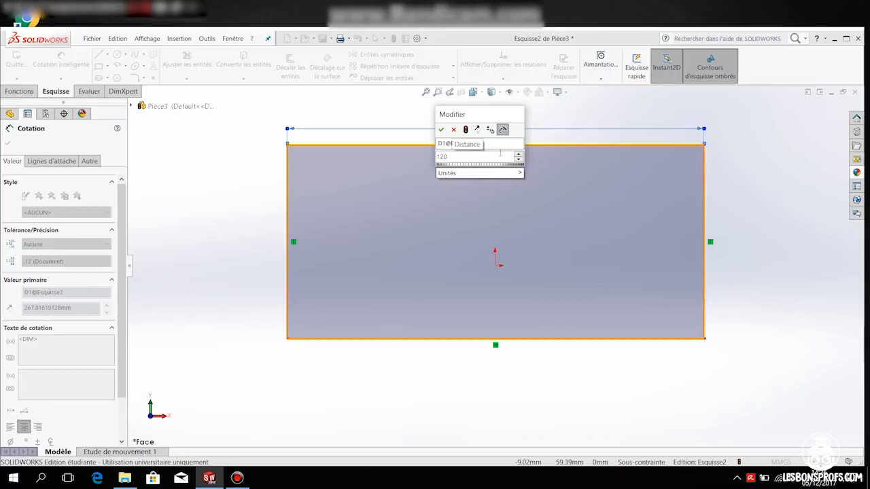
{"action": "left_click", "coordinate": [441, 129]}
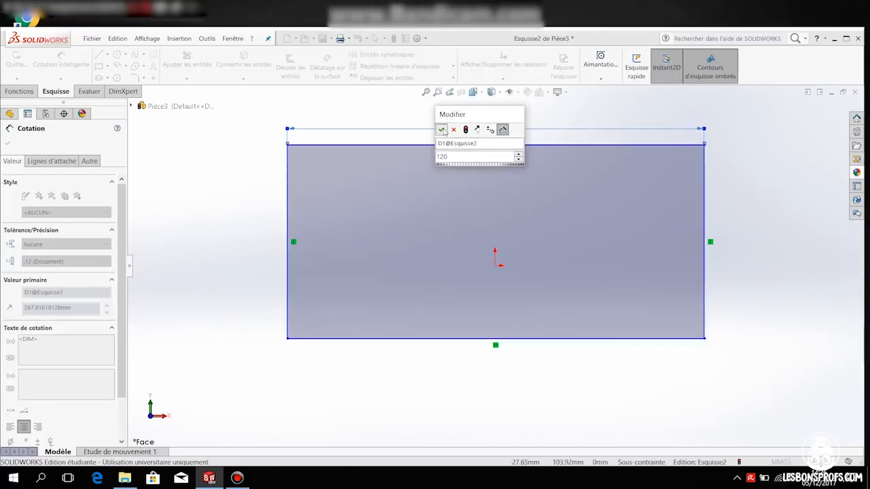
Step: Dimension the rectangle's right edge, set its height to 120 mm and end the dimensioning
{"action": "left_click", "coordinate": [704, 184]}
{"action": "left_click", "coordinate": [745, 220]}
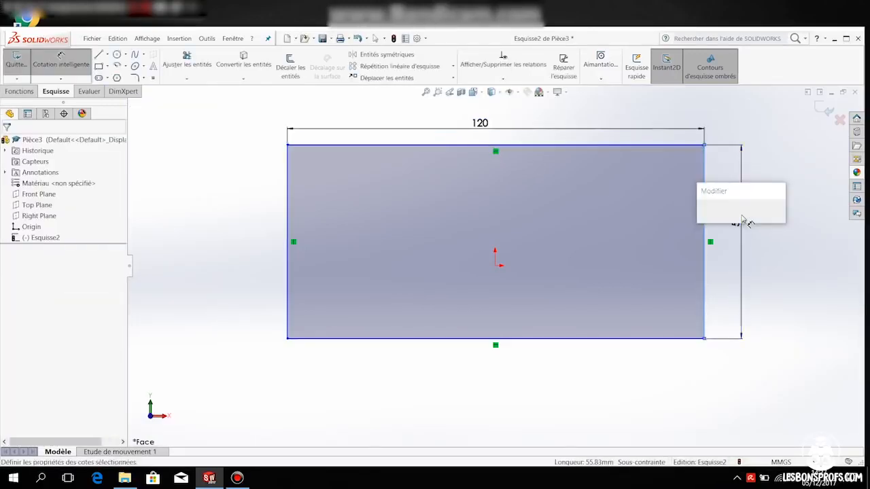
{"action": "type", "text": "120"}
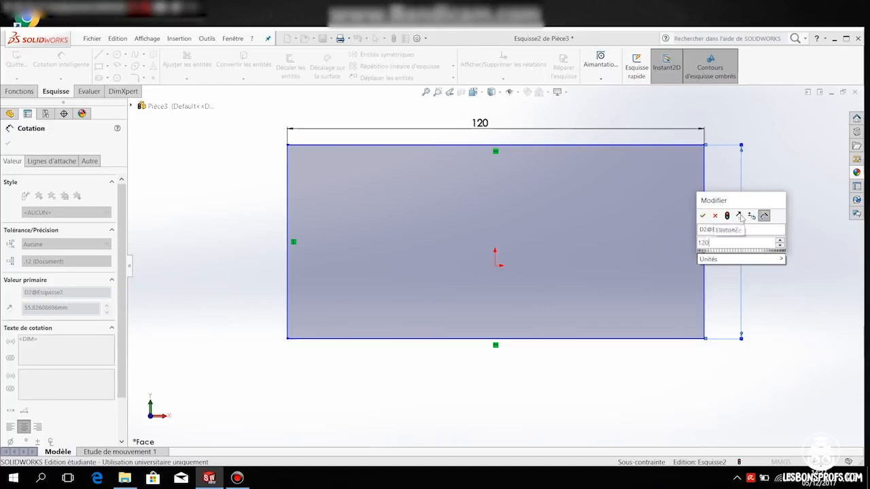
{"action": "key", "text": "Return"}
{"action": "scroll", "coordinate": [711, 321], "scroll_direction": "up", "scroll_amount": 2}
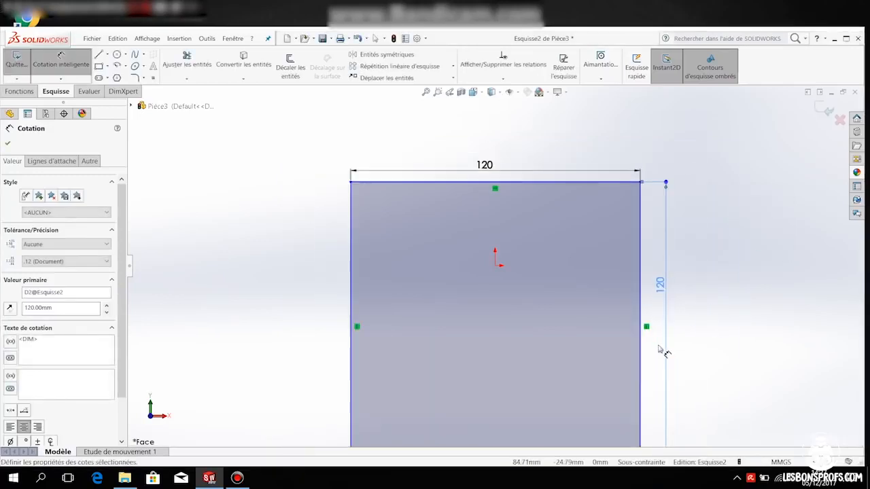
{"action": "scroll", "coordinate": [613, 367], "scroll_direction": "down", "scroll_amount": 3}
{"action": "scroll", "coordinate": [601, 390], "scroll_direction": "up", "scroll_amount": 3}
{"action": "scroll", "coordinate": [414, 346], "scroll_direction": "up", "scroll_amount": 1}
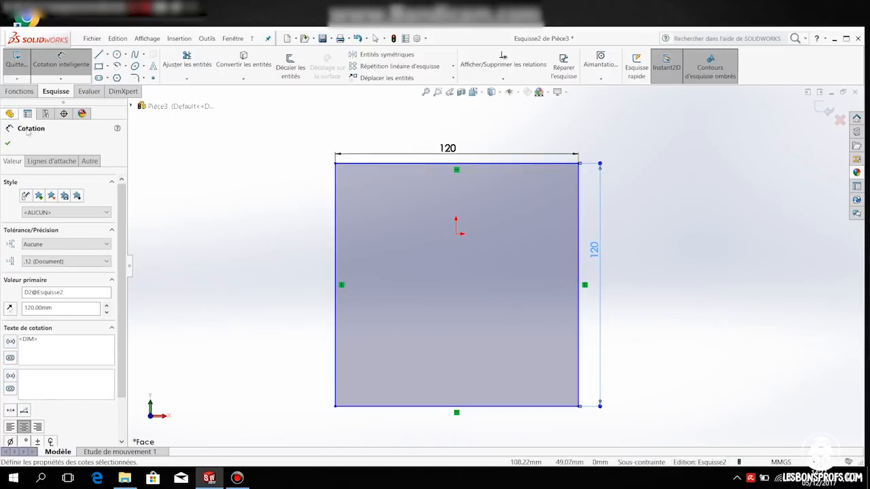
{"action": "left_click", "coordinate": [7, 143]}
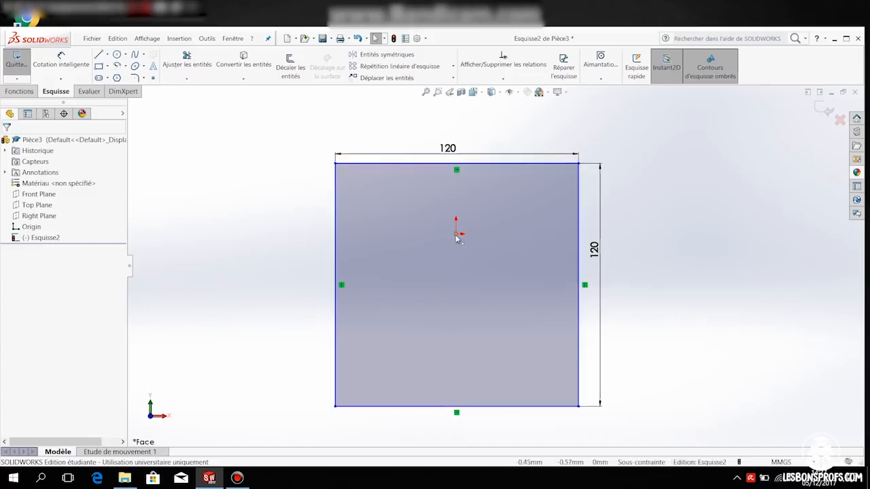
Step: Shift the square freehand, upward by its upper edge and sideways by its right edge
{"action": "left_click_drag", "start_coordinate": [515, 167], "coordinate": [518, 142]}
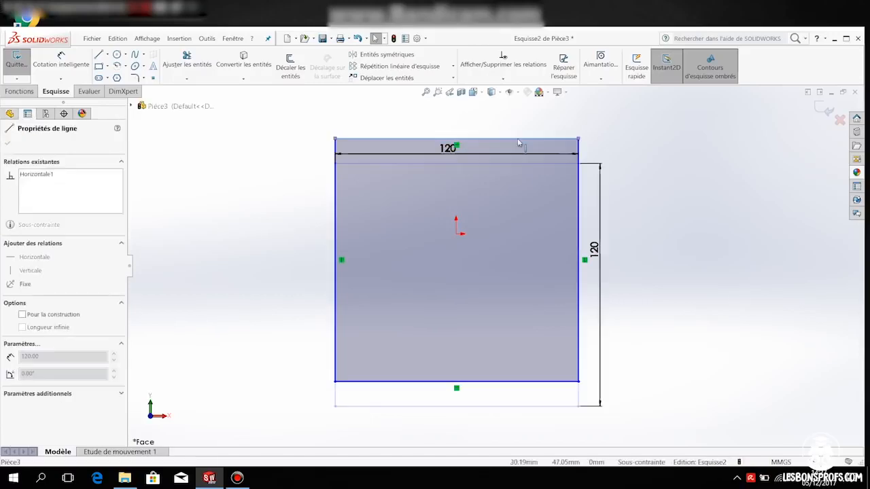
{"action": "mouse_move", "coordinate": [579, 200]}
{"action": "left_mouse_down"}
{"action": "mouse_move", "coordinate": [690, 210]}
{"action": "mouse_move", "coordinate": [590, 205]}
{"action": "left_mouse_up"}
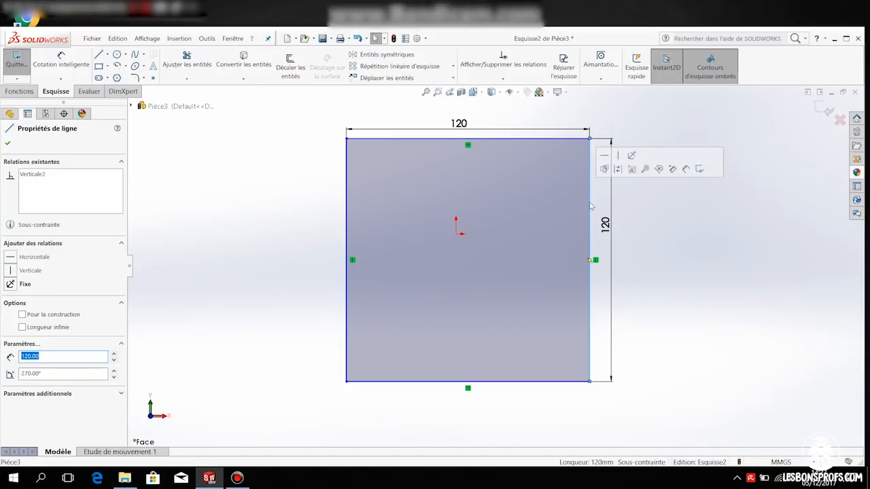
{"action": "left_click", "coordinate": [709, 251]}
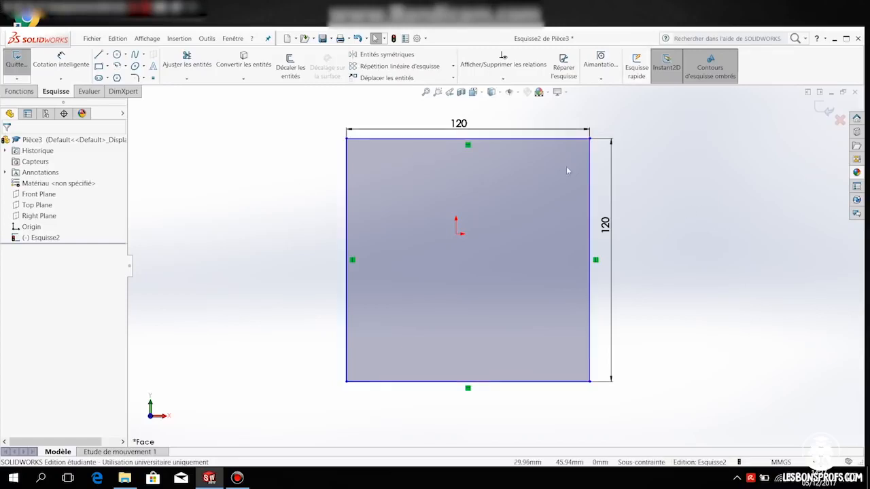
Step: Dimension the distance from the square's upper edge to the origin and set it to 60 mm
{"action": "left_click", "coordinate": [49, 91]}
{"action": "left_click", "coordinate": [61, 62]}
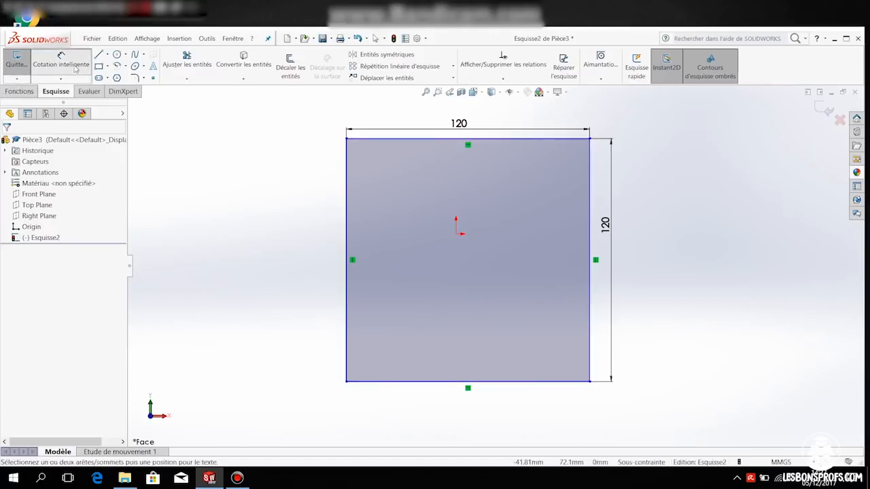
{"action": "left_click", "coordinate": [416, 140]}
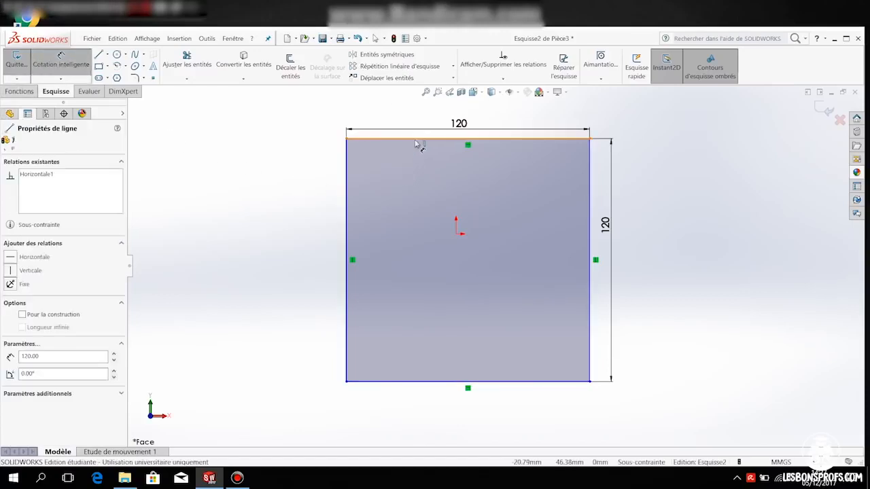
{"action": "left_click", "coordinate": [456, 233]}
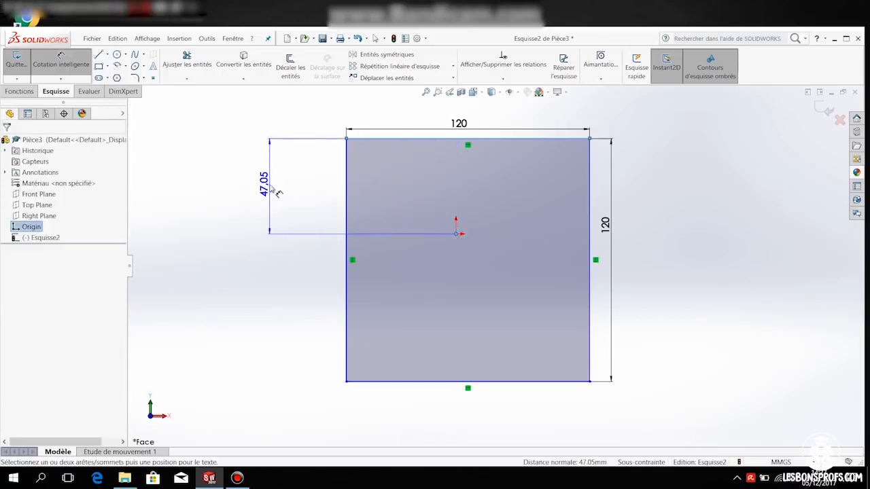
{"action": "left_click", "coordinate": [275, 192]}
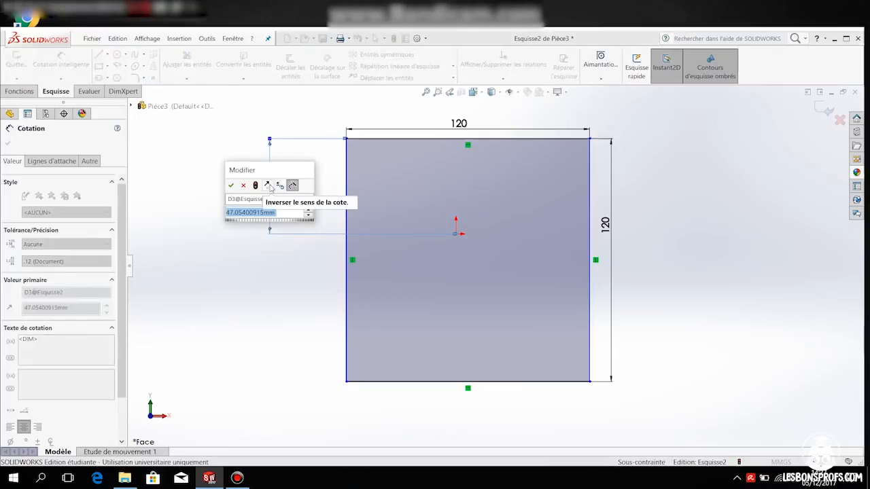
{"action": "type", "text": "60"}
{"action": "key", "text": "Return"}
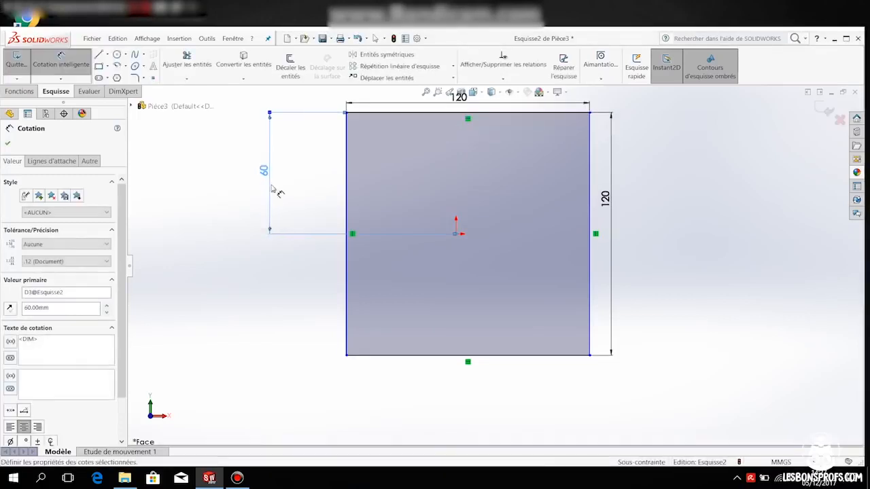
Step: Dimension the distance from the origin to the square's right edge as 60 mm and end the dimensioning
{"action": "left_click", "coordinate": [456, 234]}
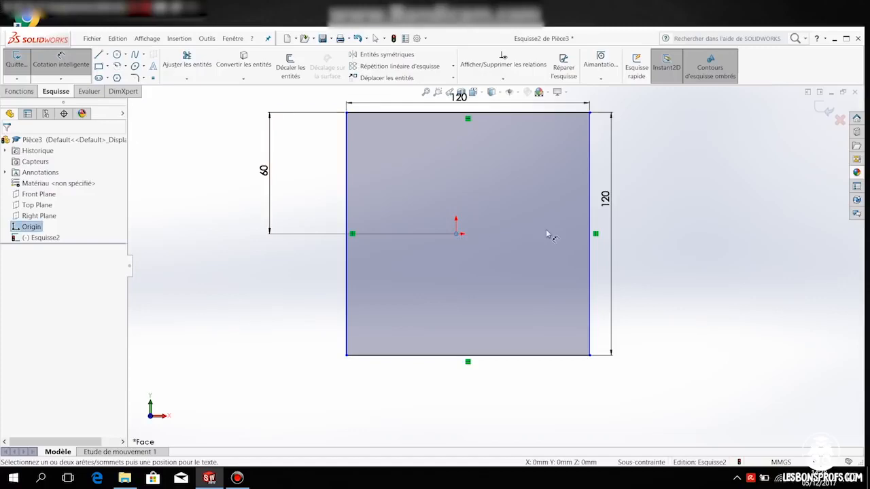
{"action": "left_click", "coordinate": [589, 234]}
{"action": "left_click", "coordinate": [527, 408]}
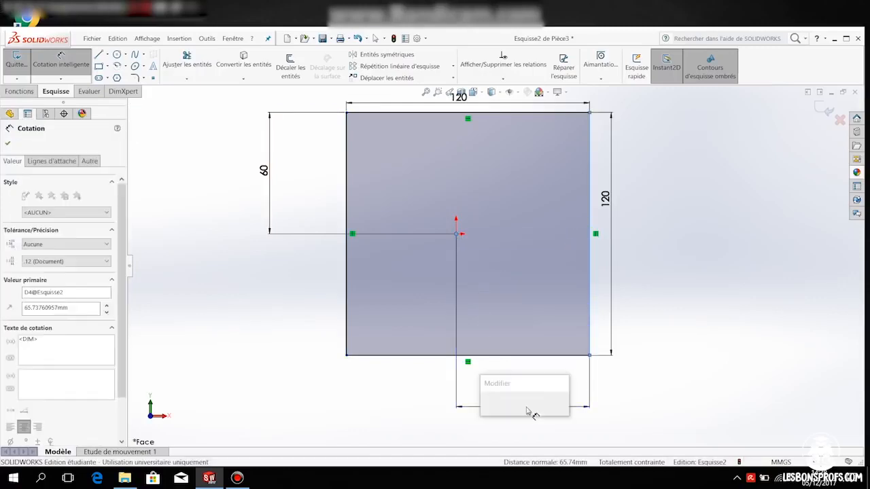
{"action": "type", "text": "60"}
{"action": "key", "text": "Return"}
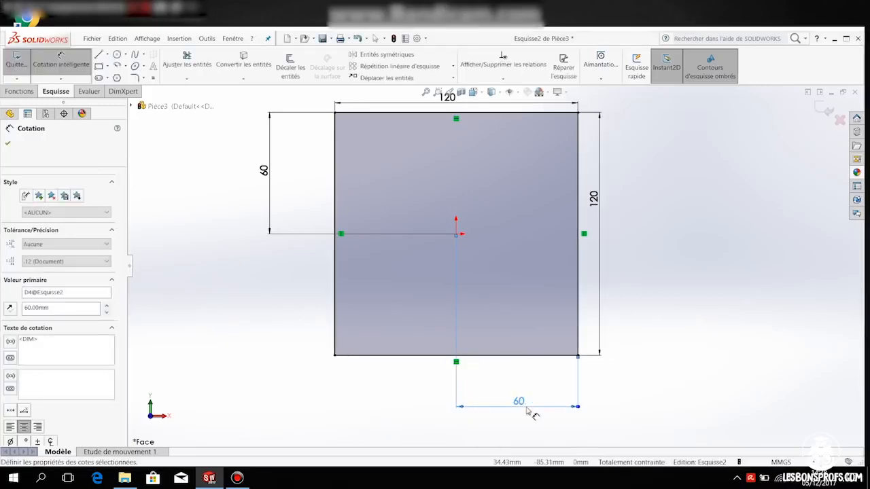
{"action": "left_click", "coordinate": [679, 255]}
{"action": "scroll", "coordinate": [627, 239], "scroll_direction": "up", "scroll_amount": 1}
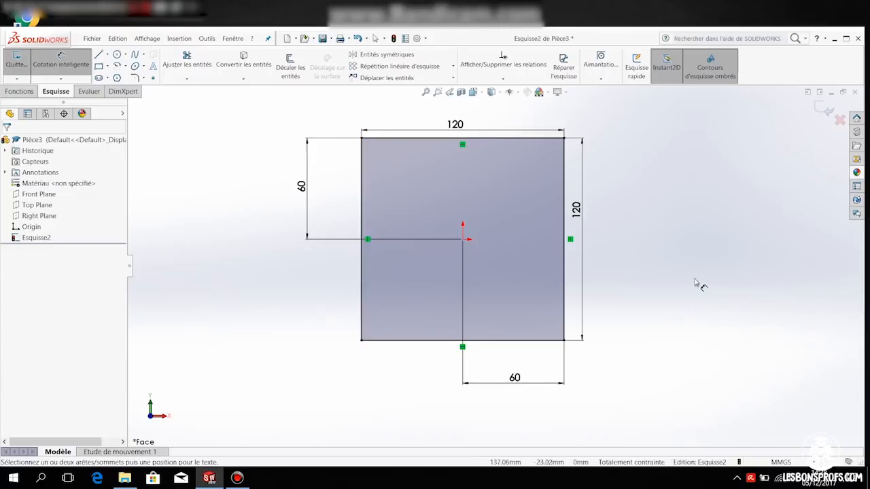
{"action": "key", "text": "Escape"}
Step: Delete the horizontal 60 mm dimension below the square and shift the square sideways by its right edge
{"action": "left_click", "coordinate": [526, 379]}
{"action": "key", "text": "Delete"}
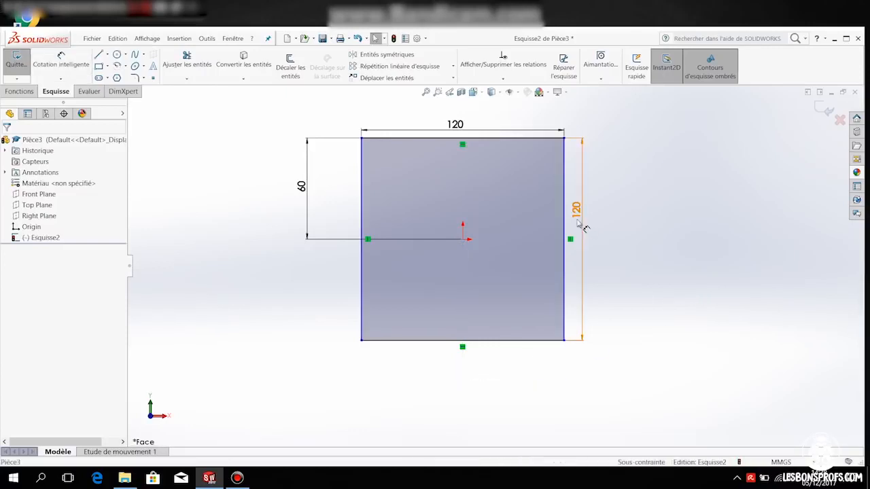
{"action": "left_click_drag", "start_coordinate": [564, 220], "coordinate": [510, 216]}
{"action": "left_click_drag", "start_coordinate": [454, 214], "coordinate": [602, 226]}
{"action": "left_click", "coordinate": [686, 227]}
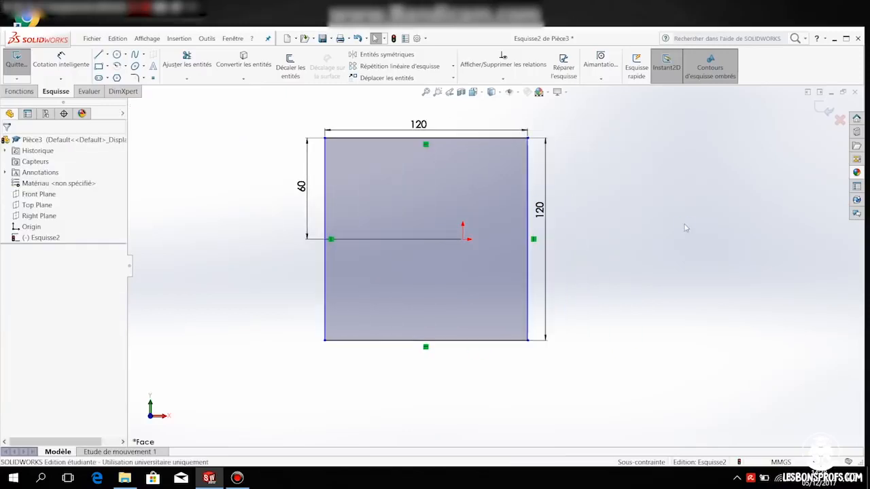
Step: Add a horizontal dimension of 60 mm between the square's right edge and the origin, placed below the square
{"action": "left_click", "coordinate": [61, 59]}
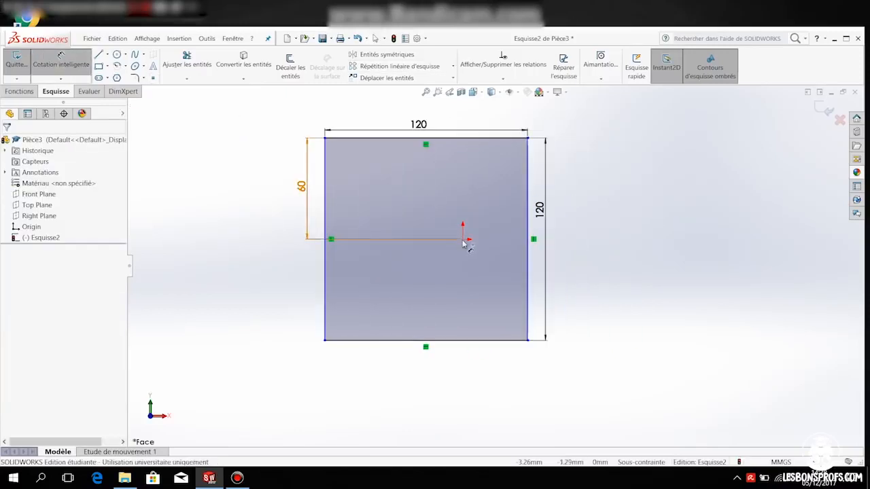
{"action": "left_click", "coordinate": [530, 252]}
{"action": "left_click", "coordinate": [463, 238]}
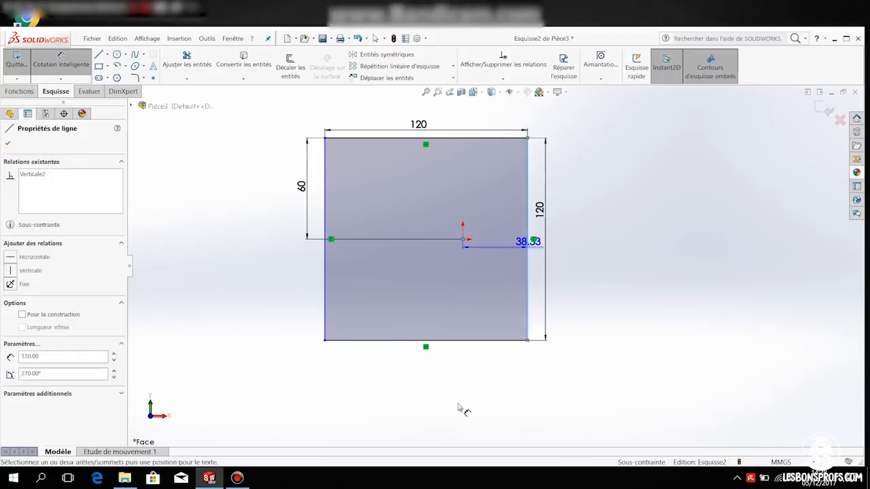
{"action": "left_click", "coordinate": [481, 414]}
{"action": "type", "text": "60"}
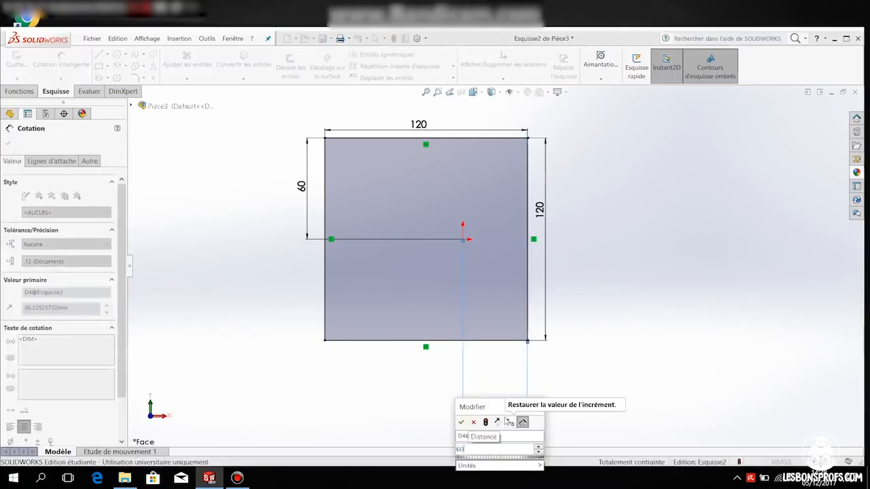
{"action": "key", "text": "Return"}
{"action": "key", "text": "Escape"}
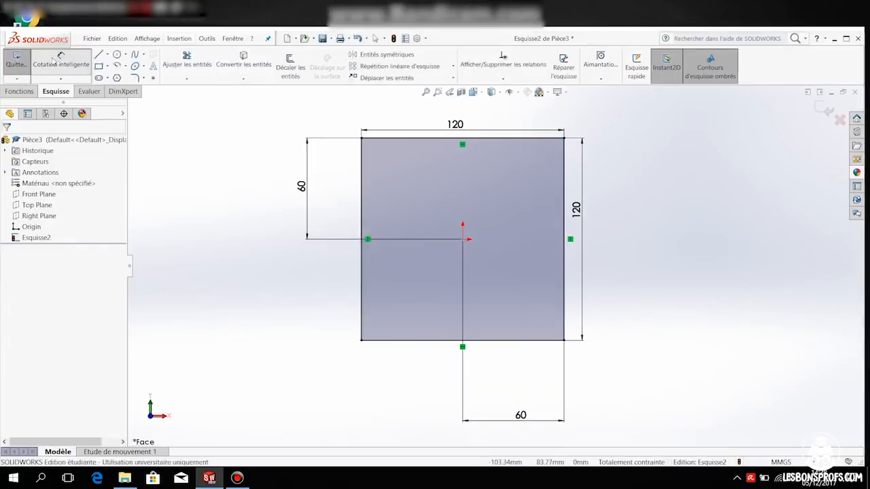
Step: Try to move the square by its upper, left and right edges to check that it is fully constrained
{"action": "left_click", "coordinate": [512, 140]}
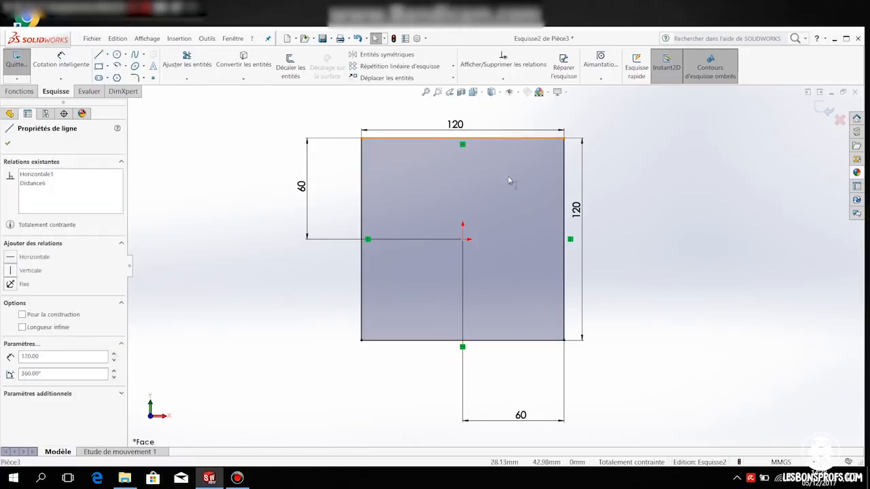
{"action": "key", "text": "Escape"}
{"action": "left_click", "coordinate": [362, 159]}
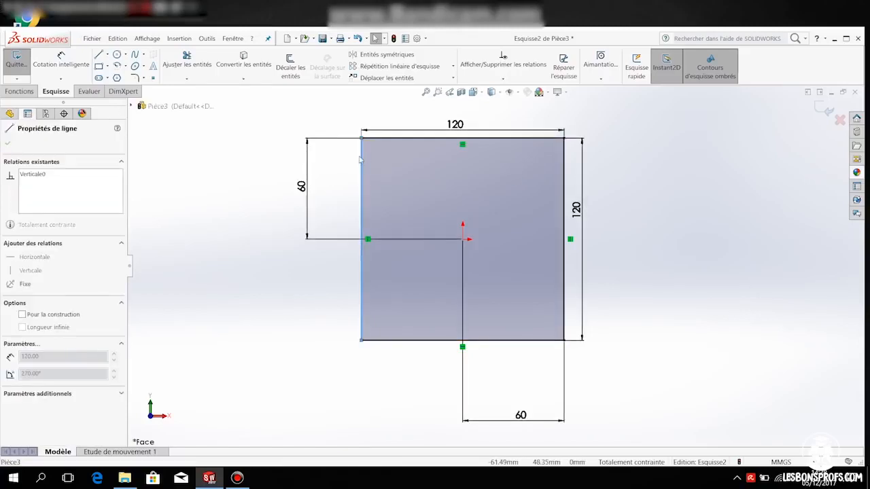
{"action": "left_click", "coordinate": [566, 194]}
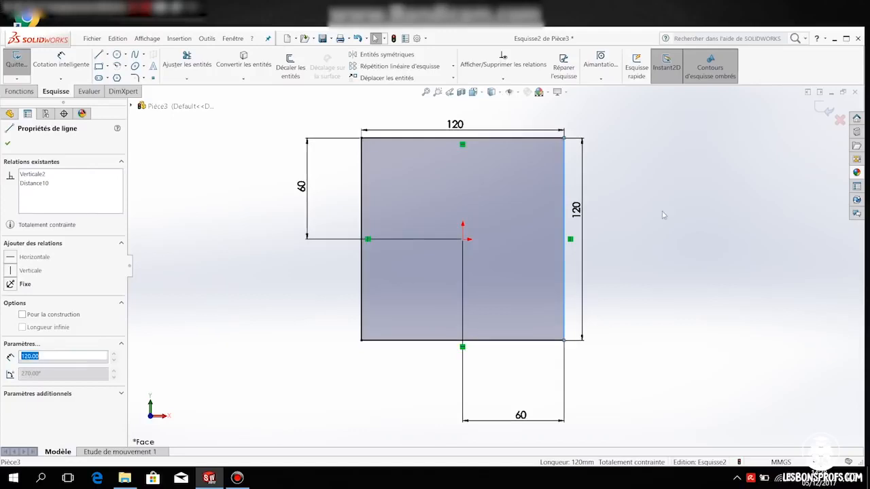
{"action": "left_click", "coordinate": [663, 211]}
Step: Reposition the two 120 mm dimensions slightly farther from the square's right and upper edges
{"action": "left_click_drag", "start_coordinate": [596, 233], "coordinate": [611, 254]}
{"action": "left_click_drag", "start_coordinate": [450, 122], "coordinate": [452, 118]}
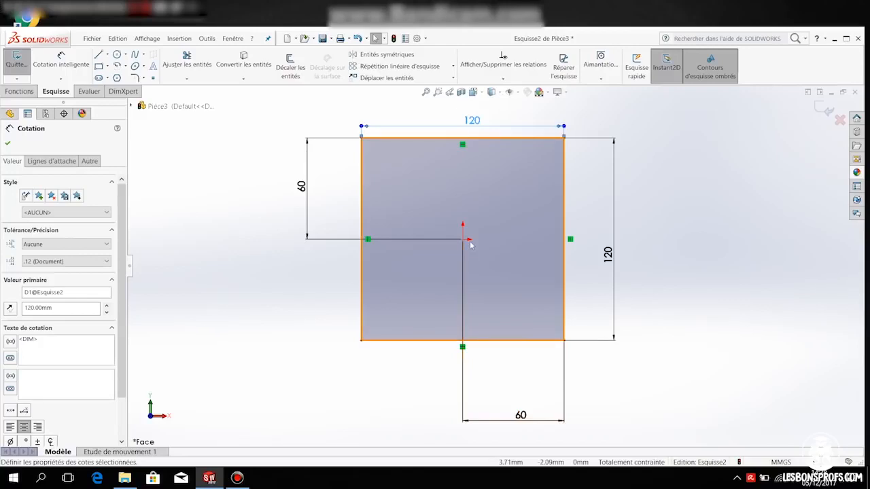
{"action": "left_click", "coordinate": [715, 224]}
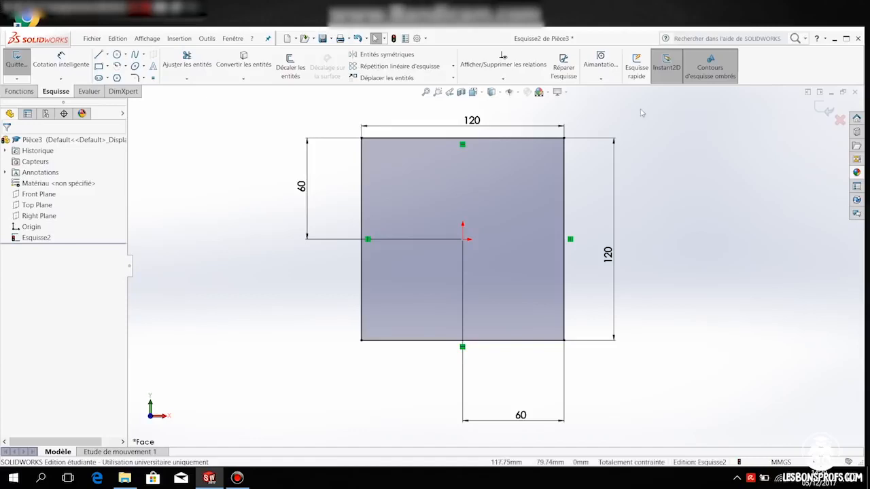
Step: Try to move the square by its upper-right corner point to check its constraints
{"action": "left_click", "coordinate": [564, 139]}
{"action": "left_click_drag", "start_coordinate": [558, 163], "coordinate": [561, 157]}
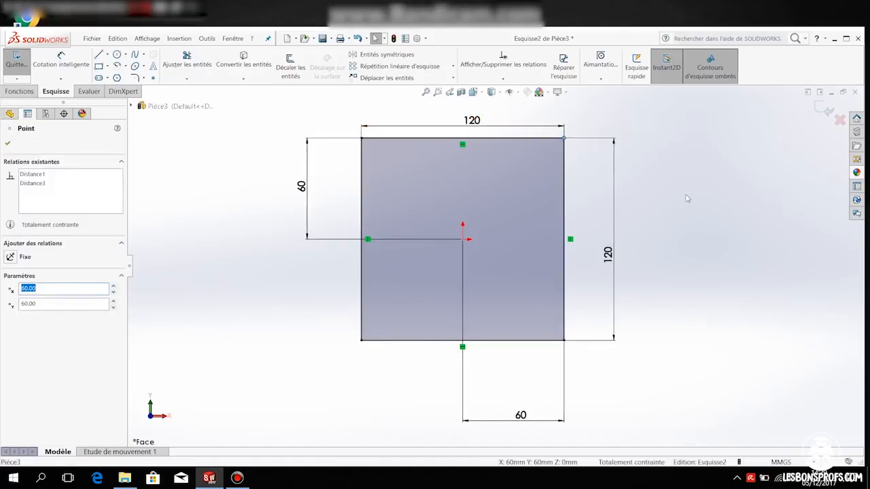
{"action": "left_click", "coordinate": [686, 198]}
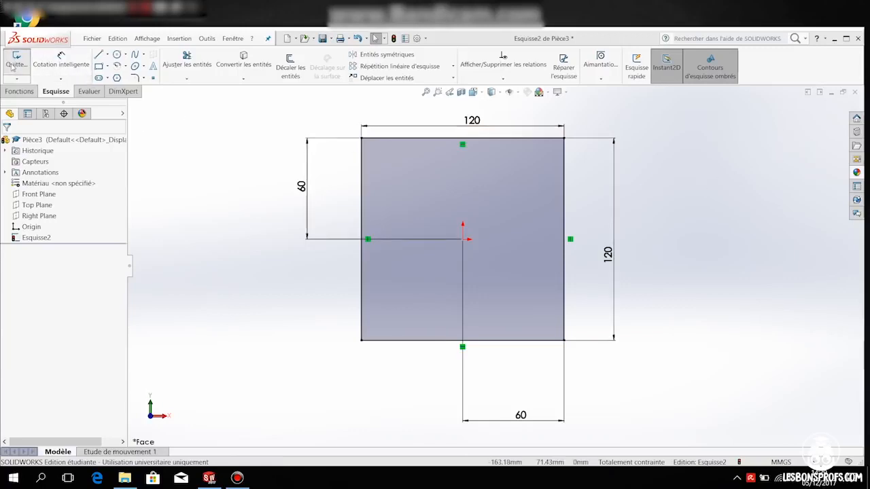
Step: Close the square sketch and extrude it as a blind boss 40 mm deep
{"action": "left_click", "coordinate": [13, 62]}
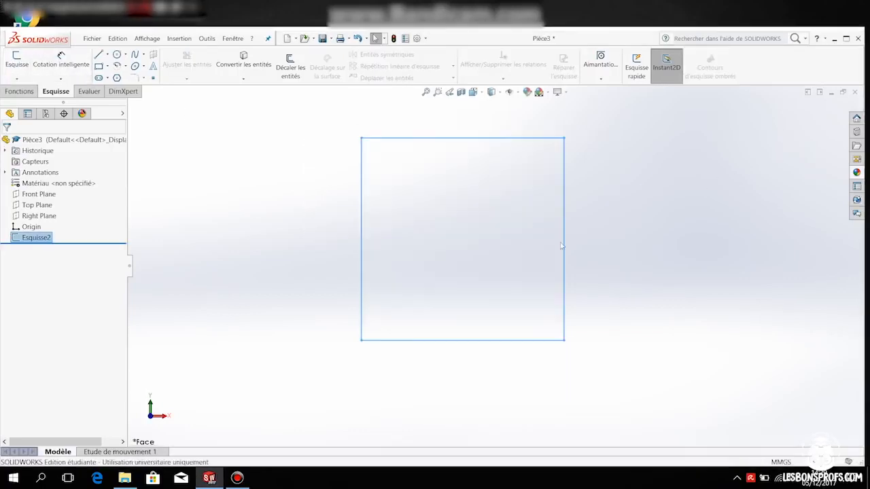
{"action": "mouse_move", "coordinate": [600, 240]}
{"action": "middle_mouse_down"}
{"action": "mouse_move", "coordinate": [567, 251]}
{"action": "mouse_move", "coordinate": [557, 280]}
{"action": "mouse_move", "coordinate": [582, 293]}
{"action": "mouse_move", "coordinate": [546, 272]}
{"action": "mouse_move", "coordinate": [554, 287]}
{"action": "mouse_move", "coordinate": [564, 288]}
{"action": "middle_mouse_up"}
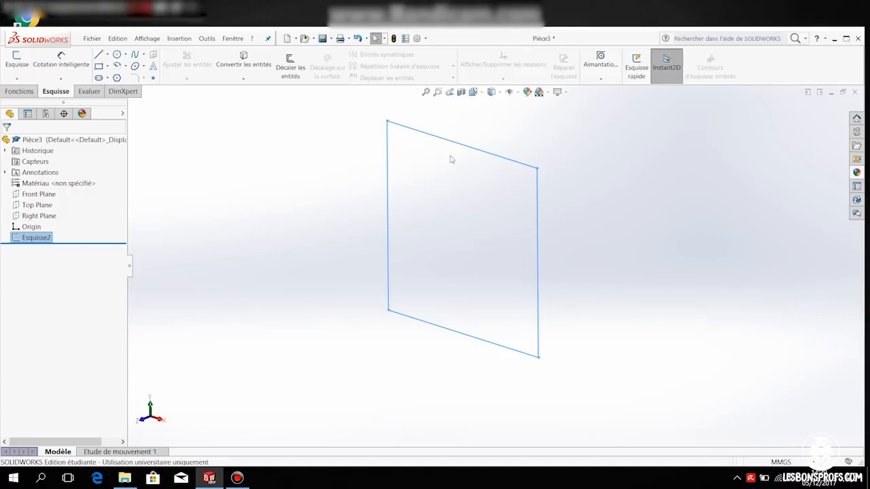
{"action": "left_click", "coordinate": [20, 91]}
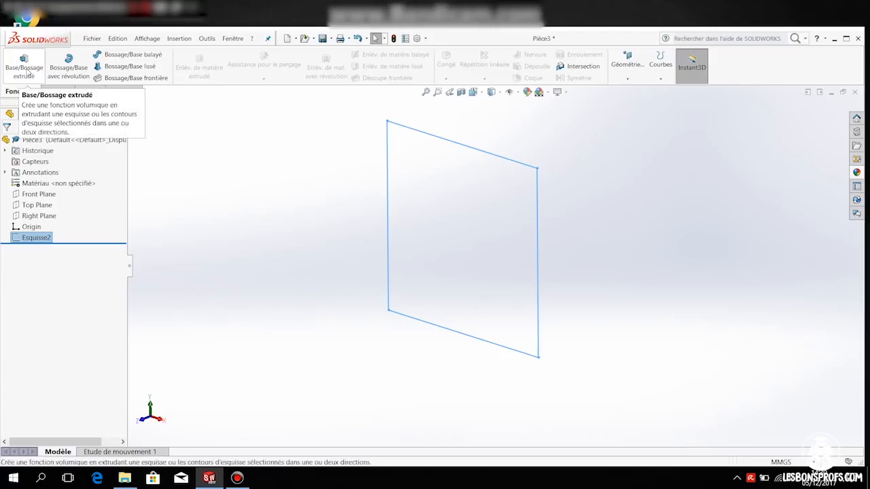
{"action": "left_click", "coordinate": [26, 71]}
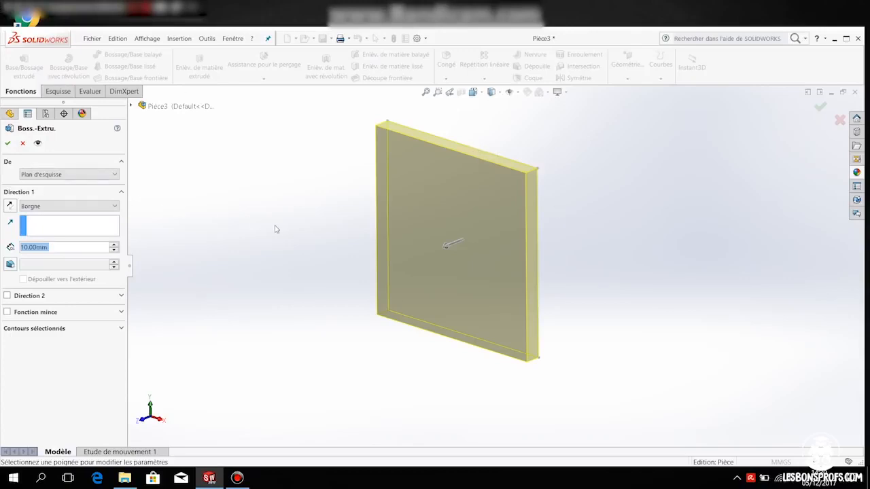
{"action": "mouse_move", "coordinate": [448, 250]}
{"action": "left_mouse_down"}
{"action": "mouse_move", "coordinate": [401, 278]}
{"action": "mouse_move", "coordinate": [430, 269]}
{"action": "left_mouse_up"}
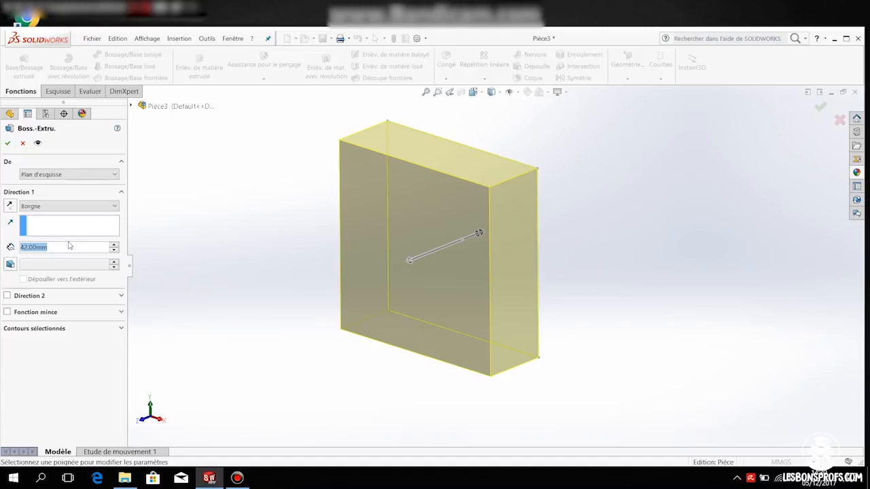
{"action": "type", "text": "40"}
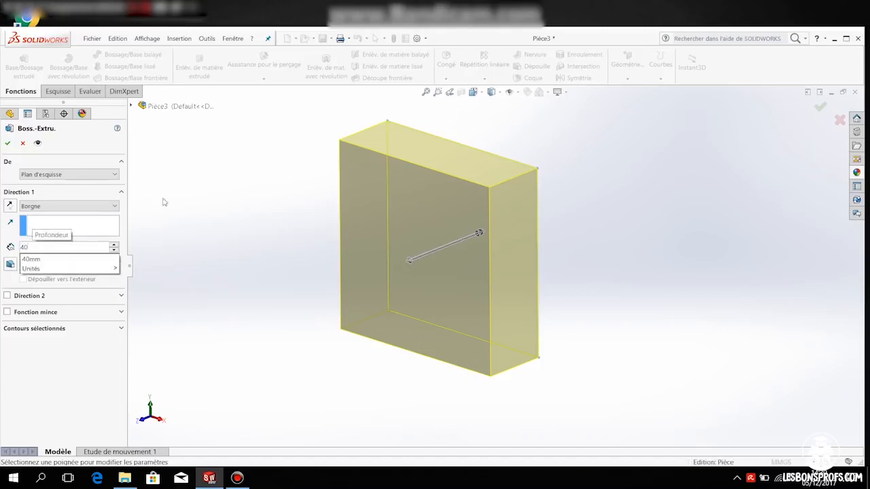
{"action": "key", "text": "Return"}
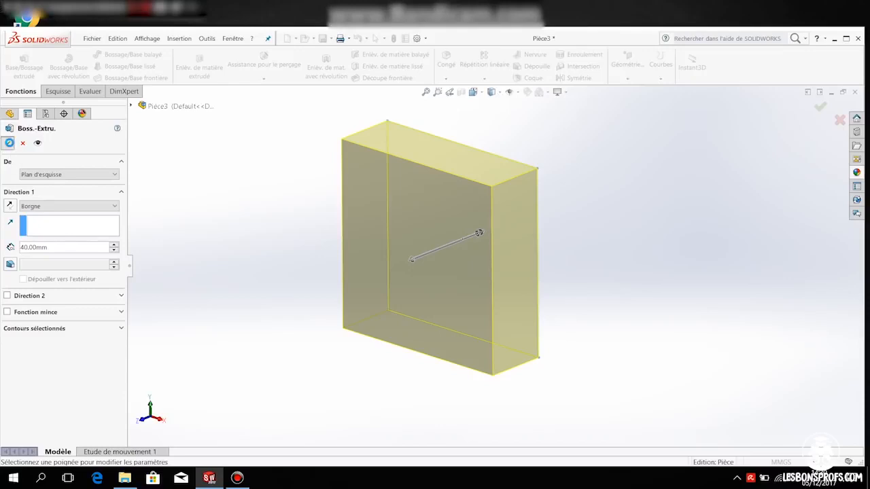
{"action": "left_click", "coordinate": [8, 142]}
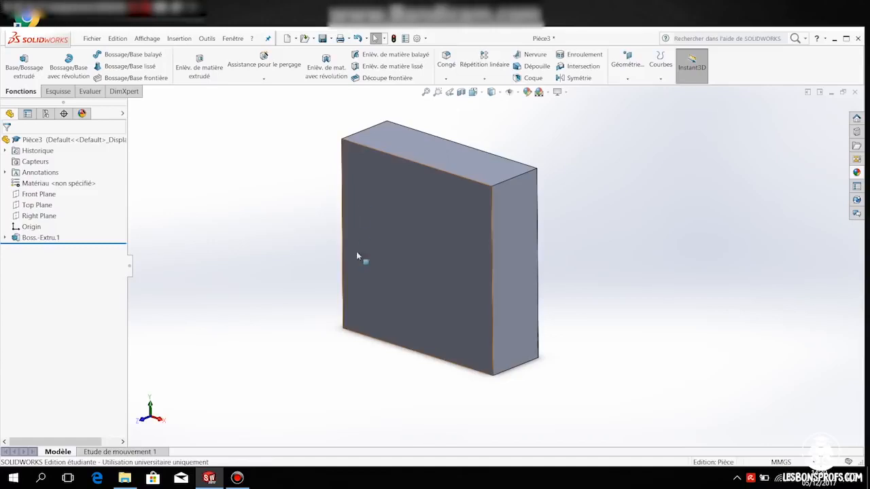
Step: Open a new sketch on the extruded block's square front face
{"action": "middle_click_drag", "start_coordinate": [320, 360], "coordinate": [204, 190]}
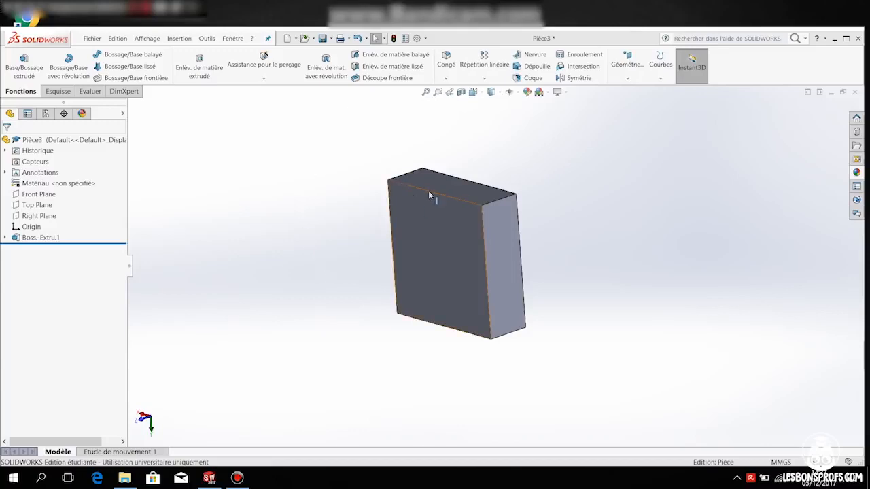
{"action": "left_click", "coordinate": [57, 93]}
{"action": "left_click", "coordinate": [8, 71]}
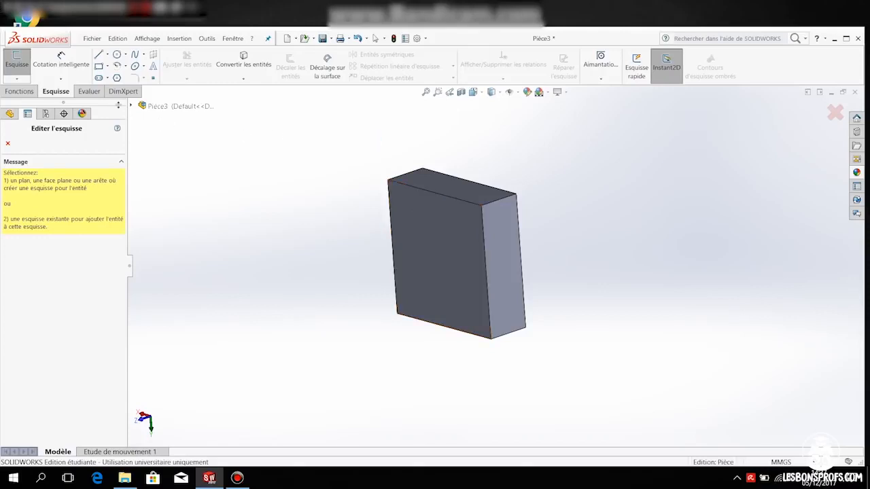
{"action": "left_click", "coordinate": [131, 107]}
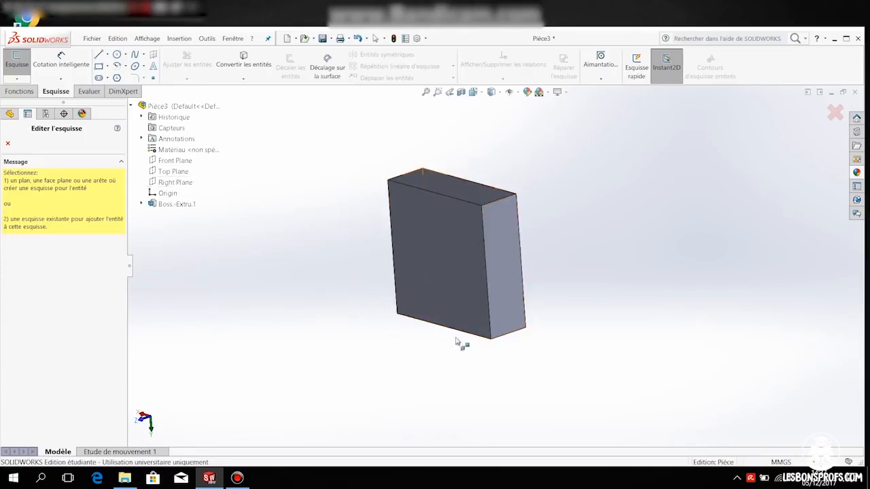
{"action": "left_click", "coordinate": [452, 226]}
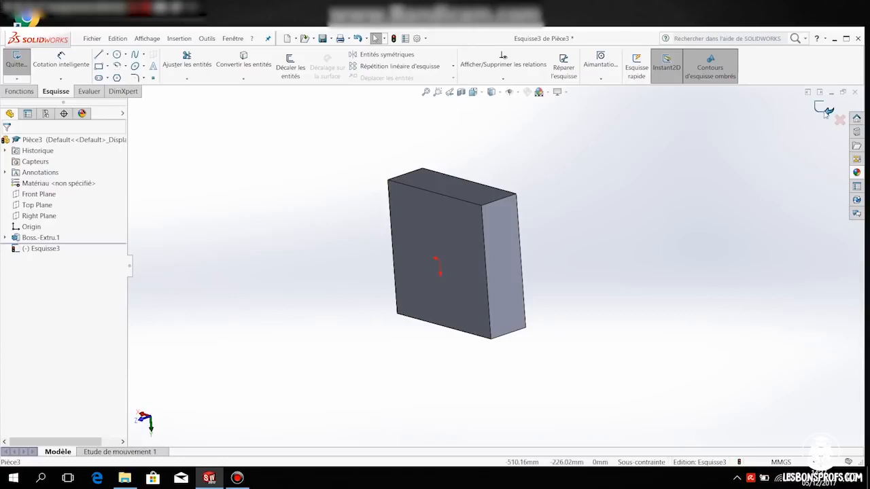
Step: Sketch a circle about 89 mm in diameter on the block's front face, centred on the origin
{"action": "left_click", "coordinate": [473, 91]}
{"action": "left_click", "coordinate": [418, 248]}
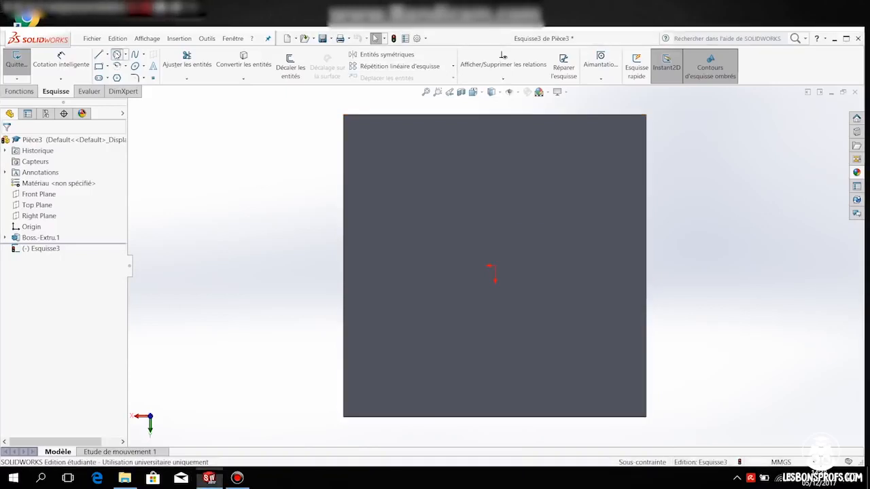
{"action": "left_click", "coordinate": [117, 54]}
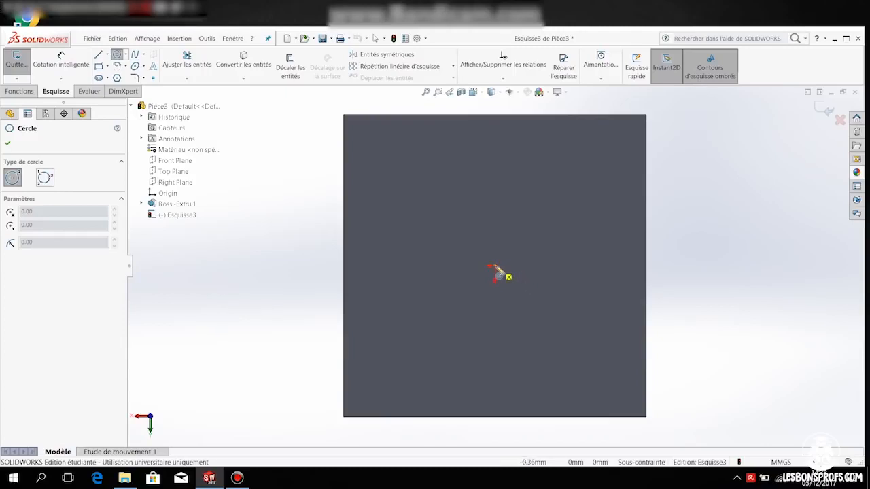
{"action": "left_click", "coordinate": [495, 266]}
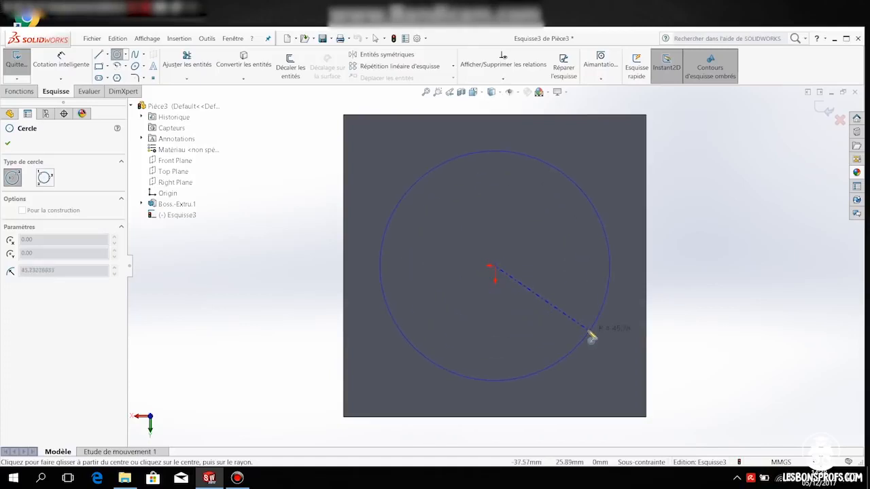
{"action": "left_click", "coordinate": [592, 335]}
{"action": "key", "text": "Escape"}
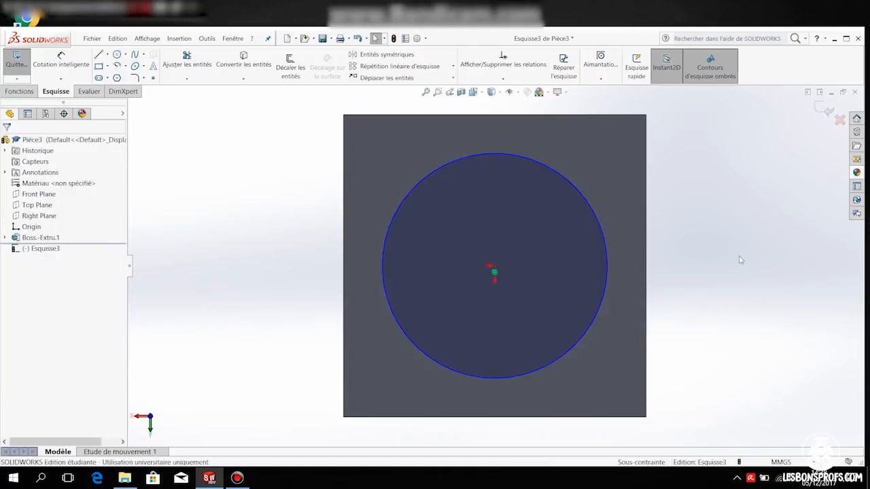
Step: Dimension the circle's diameter as 80 mm, placing the dimension to the right of the block
{"action": "left_click", "coordinate": [76, 59]}
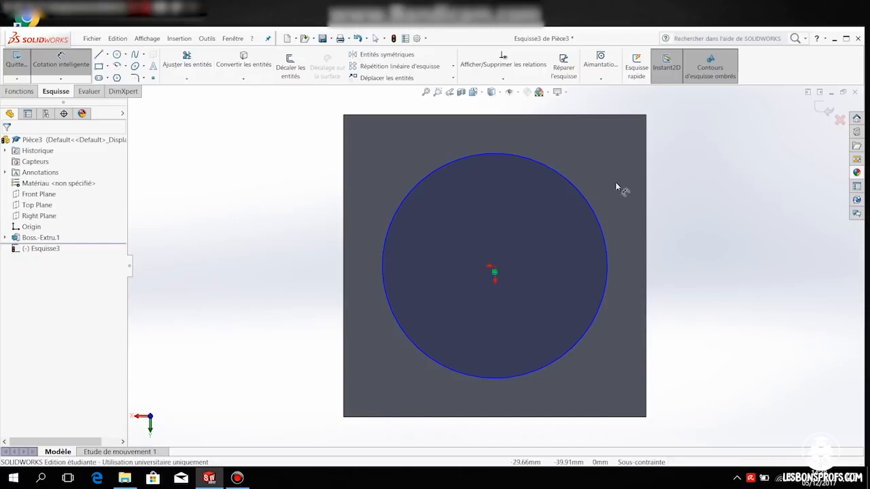
{"action": "left_click", "coordinate": [580, 196]}
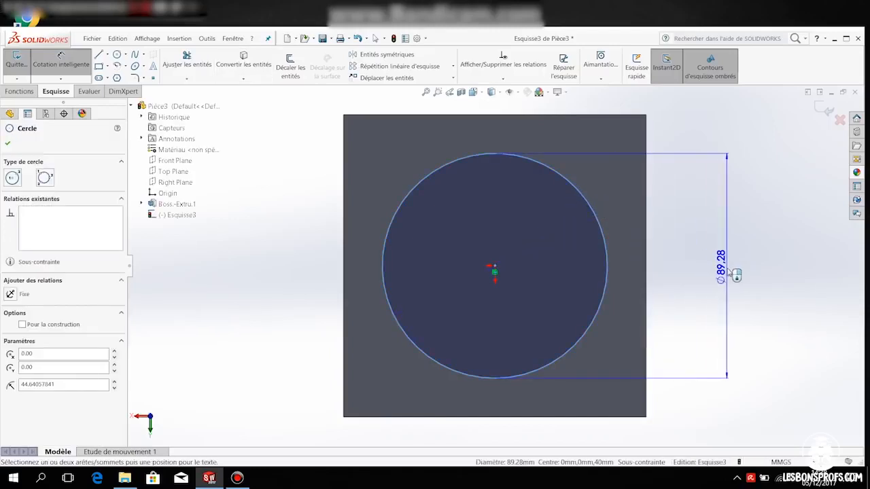
{"action": "left_click", "coordinate": [732, 272]}
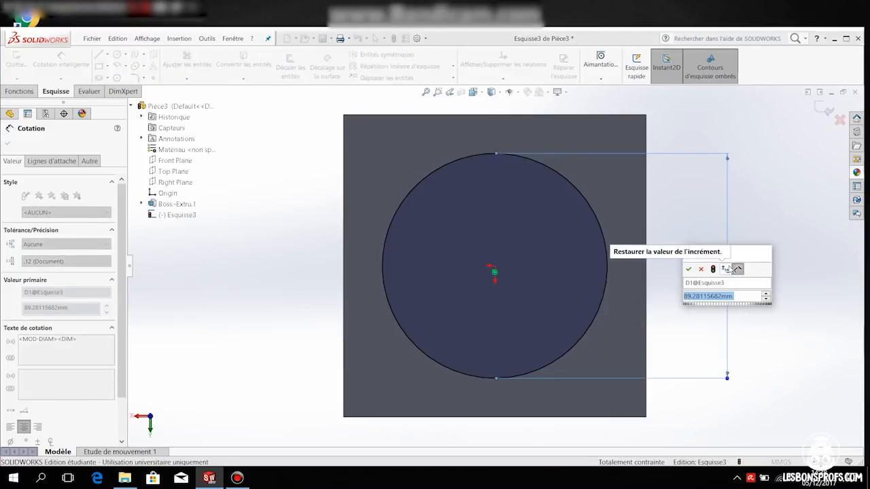
{"action": "type", "text": "80"}
{"action": "key", "text": "Return"}
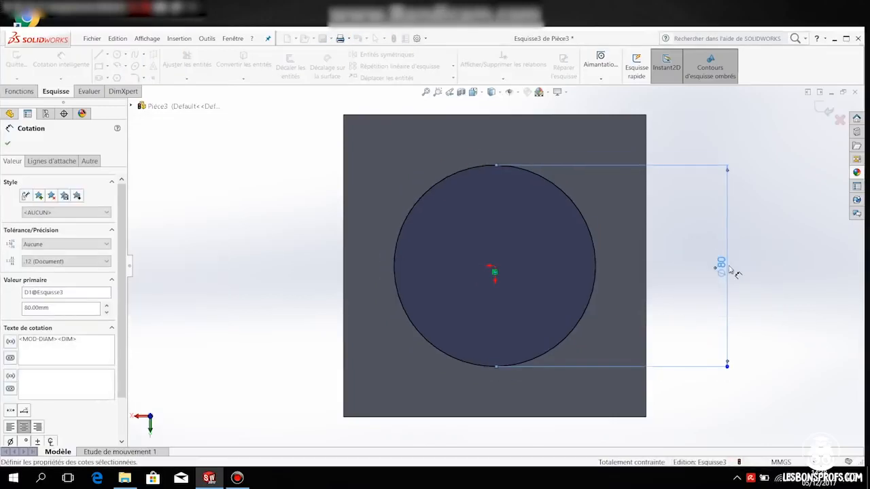
{"action": "left_click", "coordinate": [8, 142]}
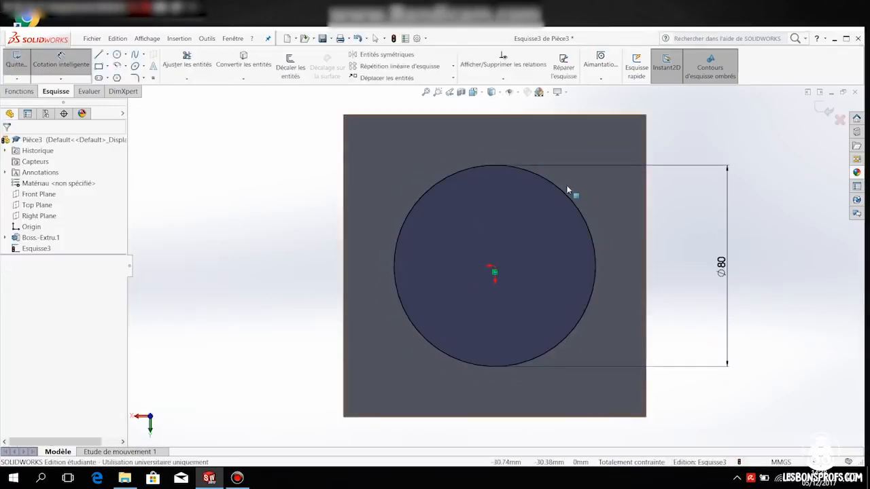
{"action": "key", "text": "Escape"}
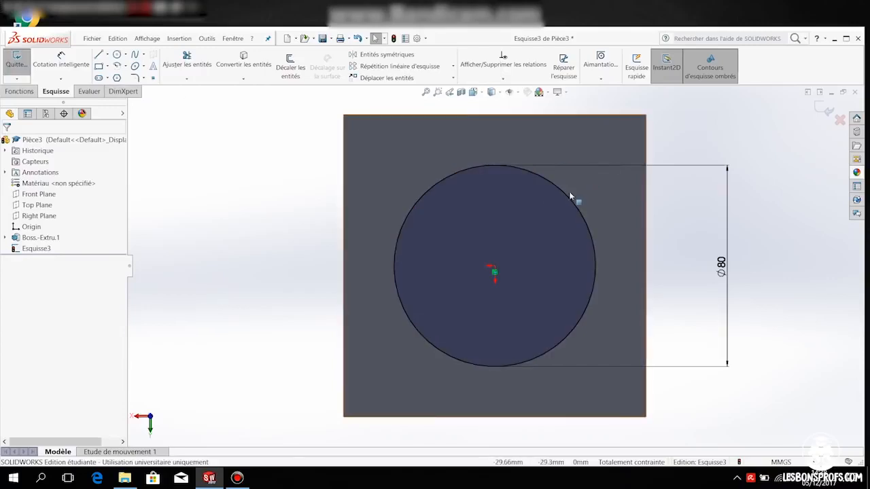
{"action": "left_click", "coordinate": [537, 184]}
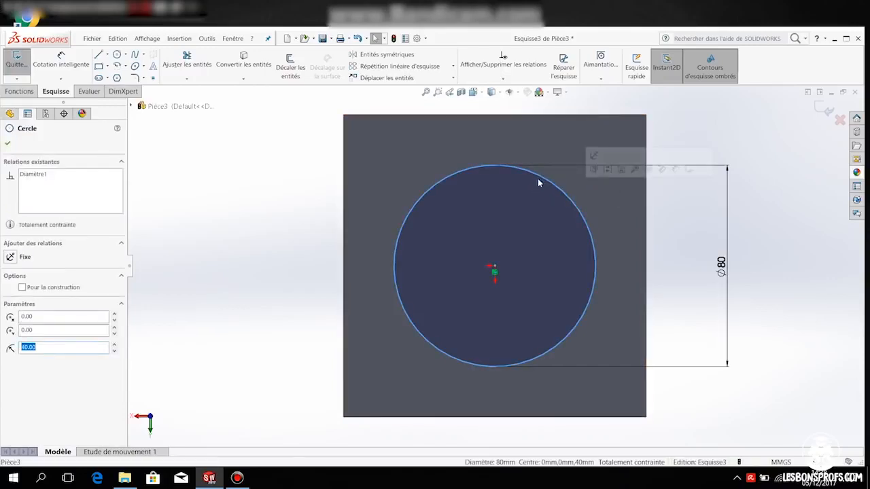
{"action": "key", "text": "Escape"}
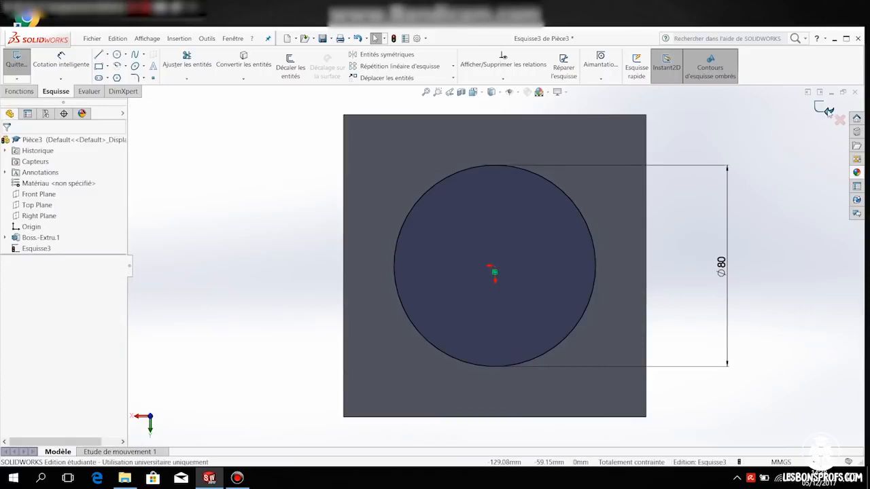
Step: Close the circle sketch and extrude it 40 mm outward from the block, merged with the existing body
{"action": "left_click", "coordinate": [825, 109]}
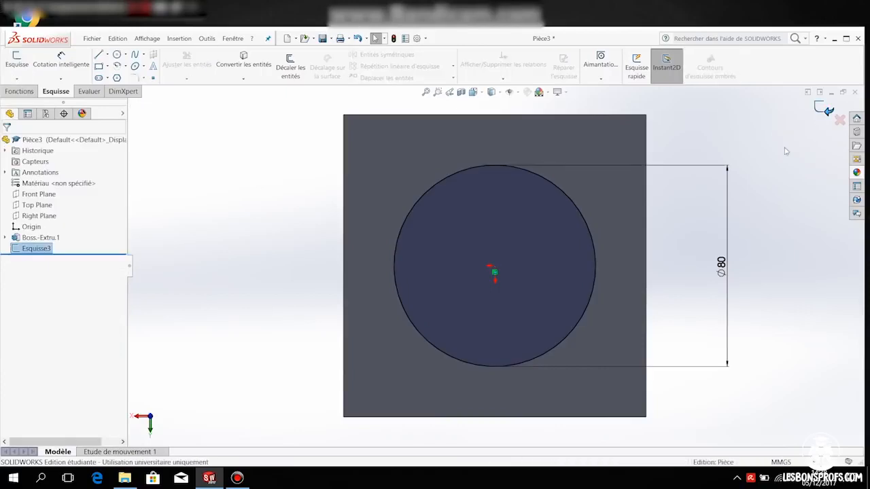
{"action": "middle_click_drag", "start_coordinate": [748, 198], "coordinate": [704, 258]}
{"action": "left_click", "coordinate": [19, 91]}
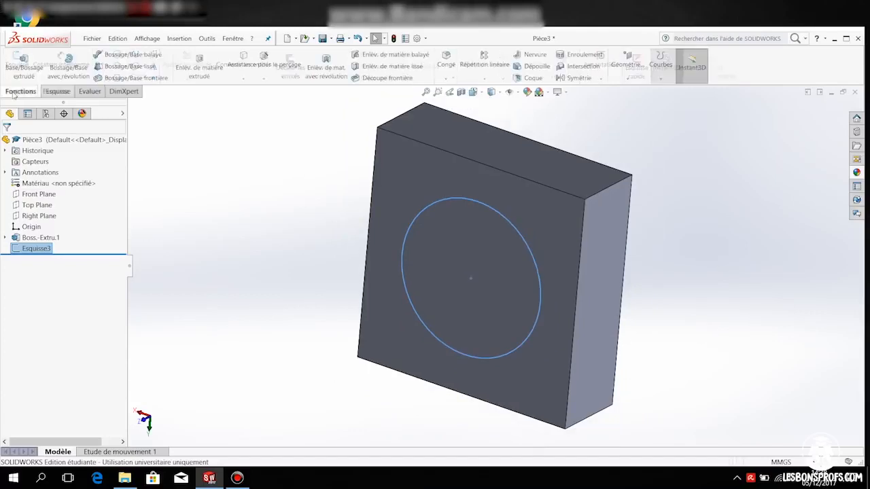
{"action": "left_click", "coordinate": [23, 60]}
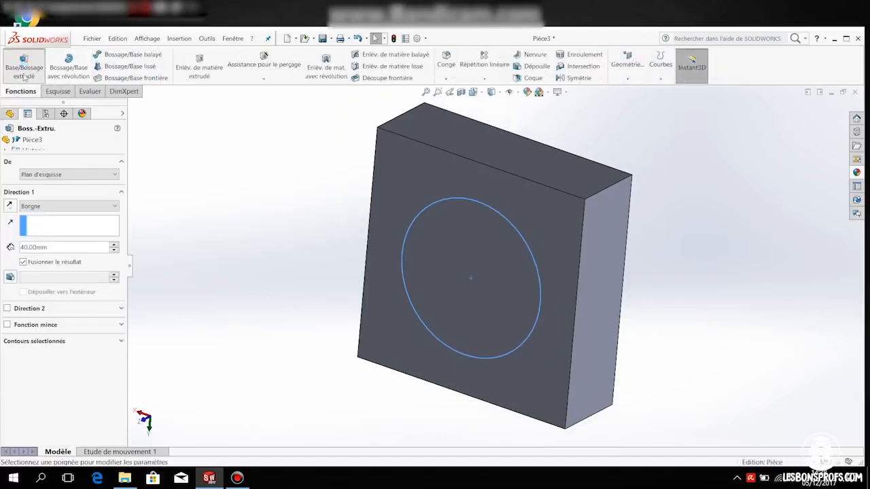
{"action": "middle_click_drag", "start_coordinate": [293, 208], "coordinate": [278, 181]}
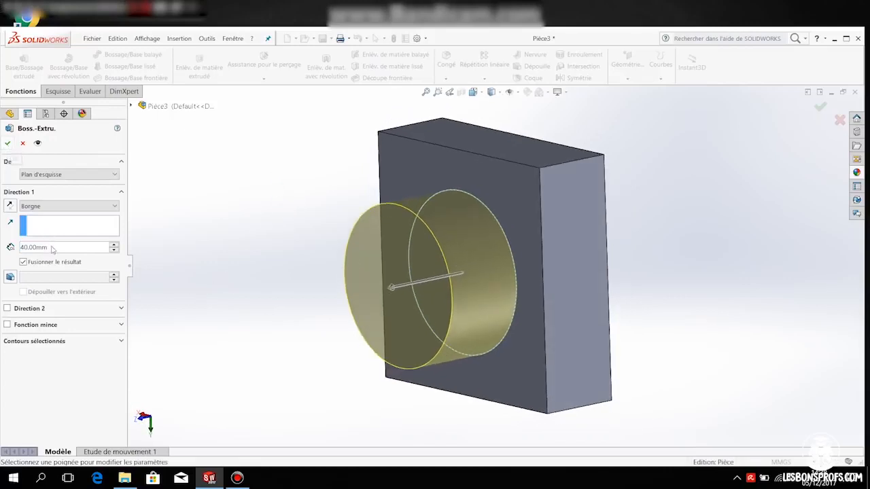
{"action": "left_click", "coordinate": [8, 143]}
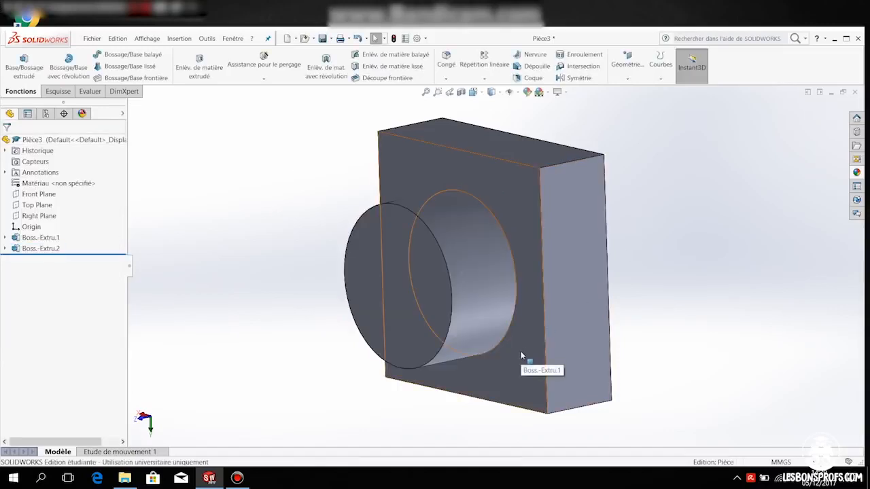
Step: Start an extruded cut with a new sketch on the boss's circular end face, viewed straight on
{"action": "middle_click_drag", "start_coordinate": [255, 286], "coordinate": [292, 274]}
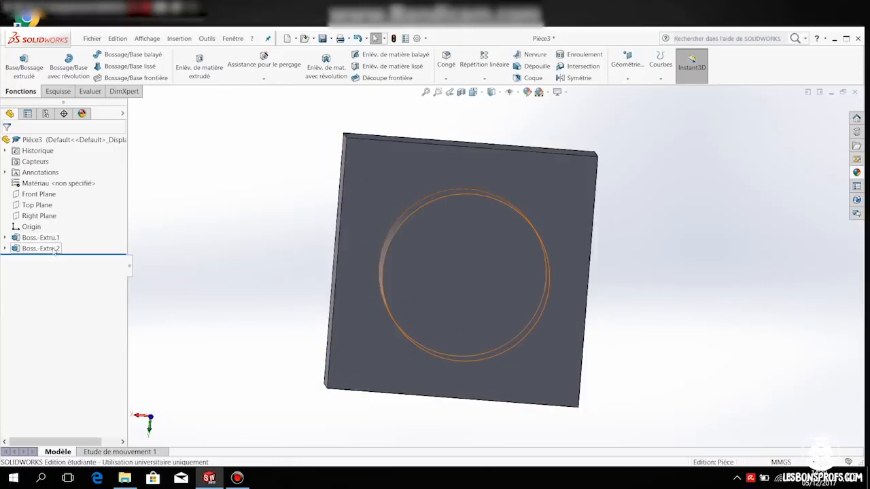
{"action": "middle_click_drag", "start_coordinate": [210, 248], "coordinate": [282, 220]}
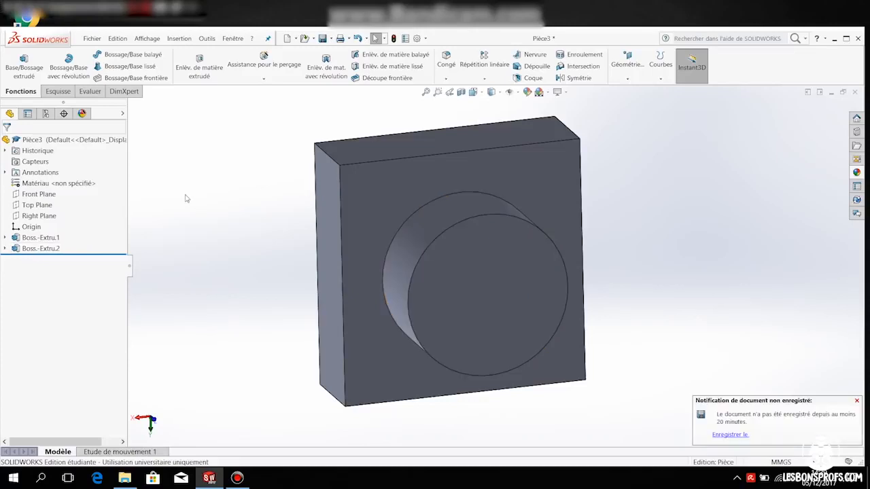
{"action": "left_click", "coordinate": [856, 401]}
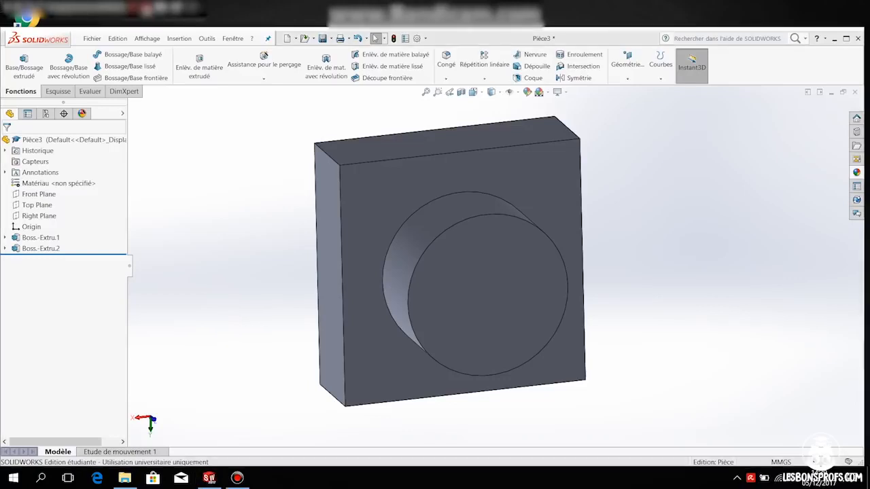
{"action": "left_click", "coordinate": [211, 75]}
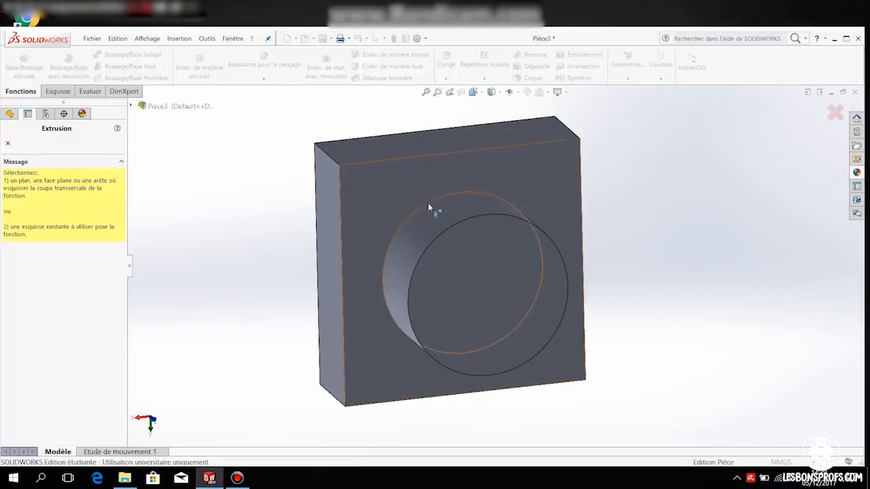
{"action": "middle_click_drag", "start_coordinate": [623, 229], "coordinate": [561, 219]}
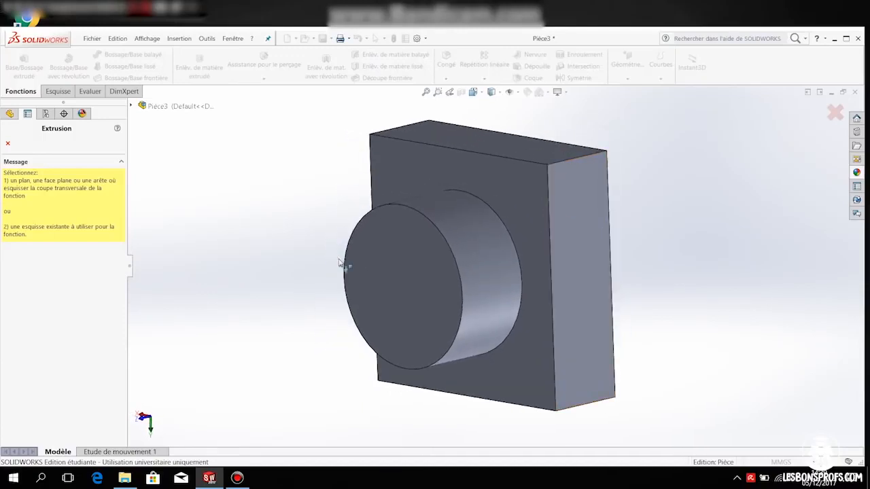
{"action": "left_click", "coordinate": [359, 264]}
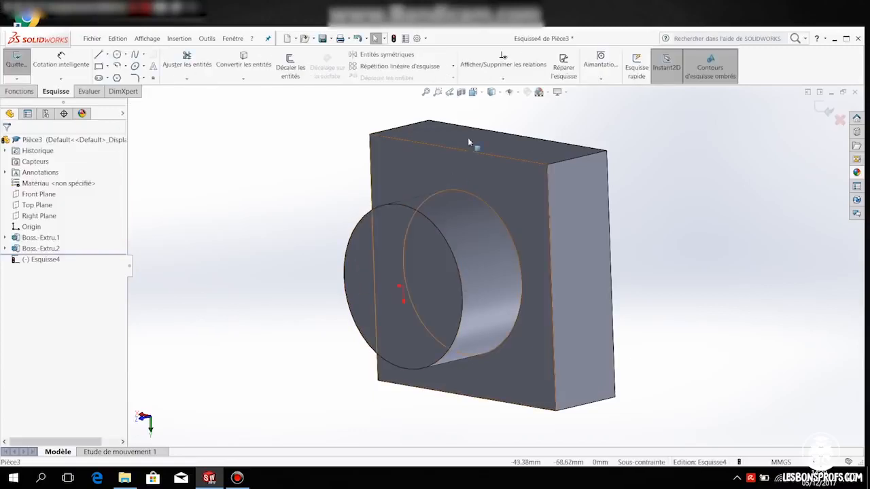
{"action": "left_click", "coordinate": [478, 94]}
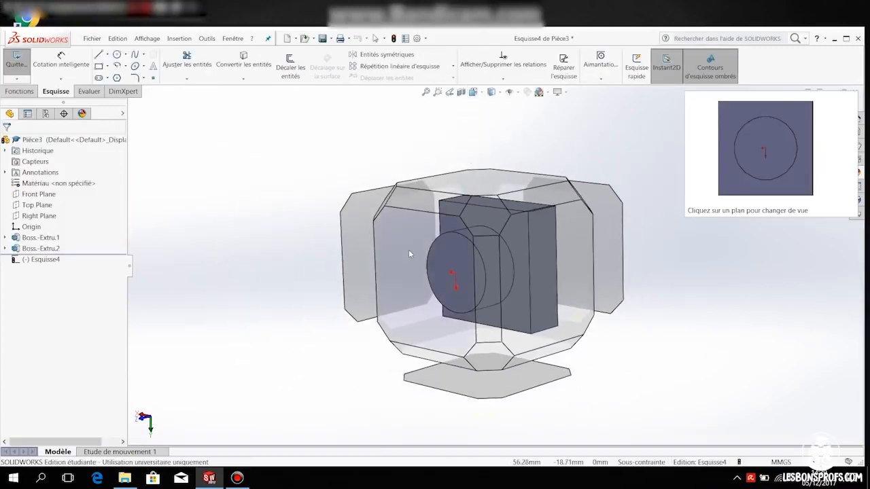
{"action": "left_click", "coordinate": [409, 250]}
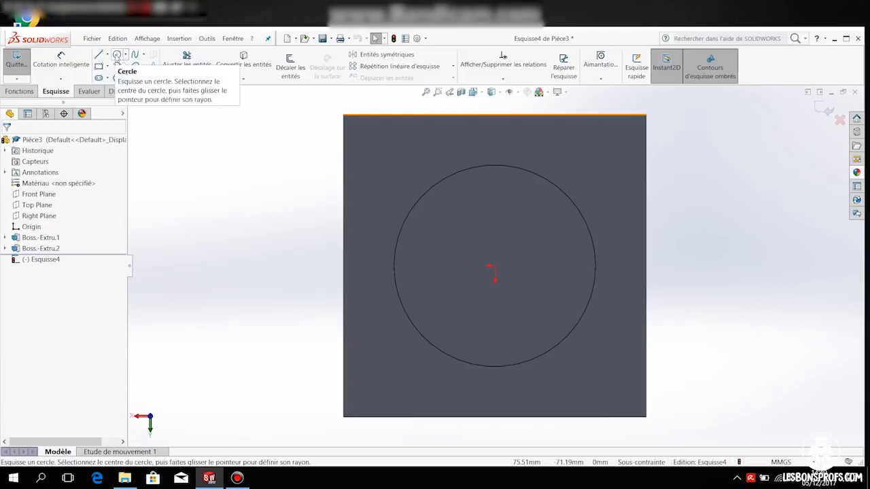
Step: Offset the boss's outer circular edge 10 mm inward to create the hole profile
{"action": "left_click", "coordinate": [292, 68]}
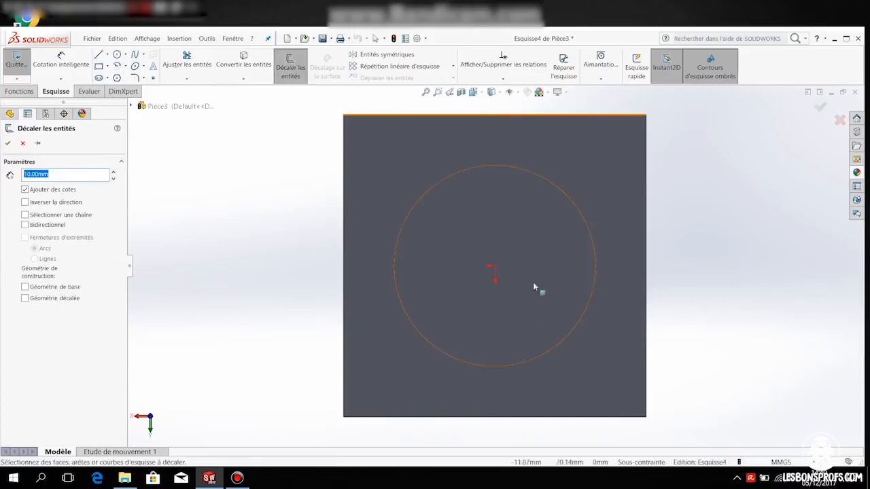
{"action": "left_click", "coordinate": [575, 207]}
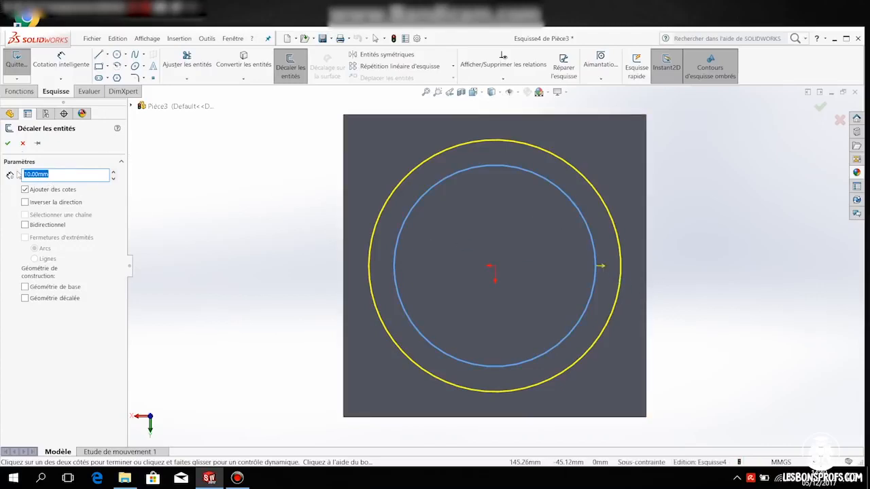
{"action": "left_click", "coordinate": [25, 203]}
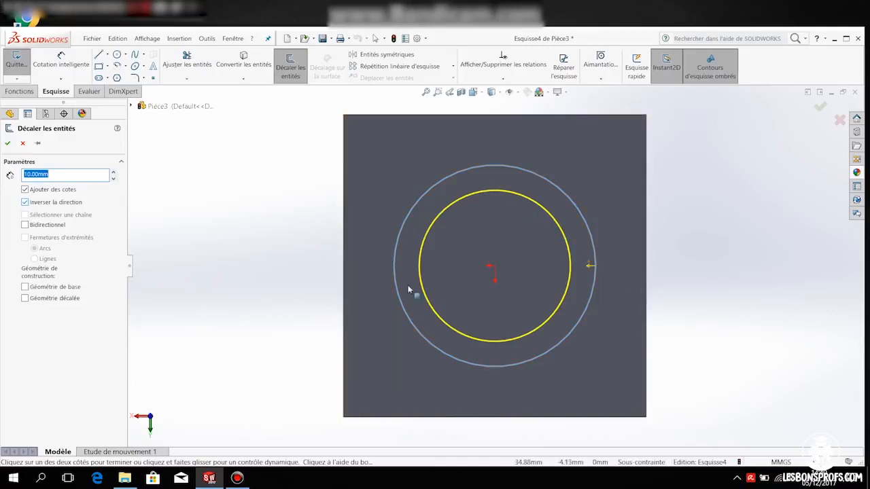
{"action": "left_click", "coordinate": [8, 143]}
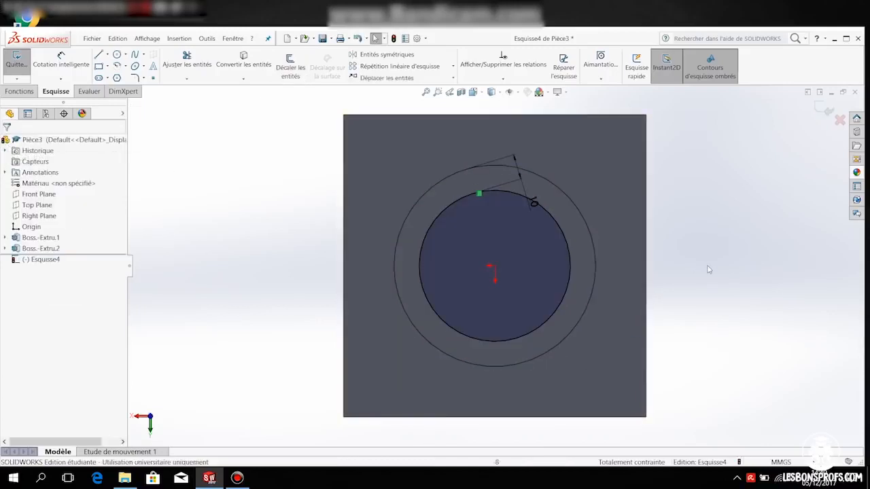
Step: Close the sketch and cut the offset circle through all of the boss and block
{"action": "middle_click_drag", "start_coordinate": [708, 271], "coordinate": [558, 284]}
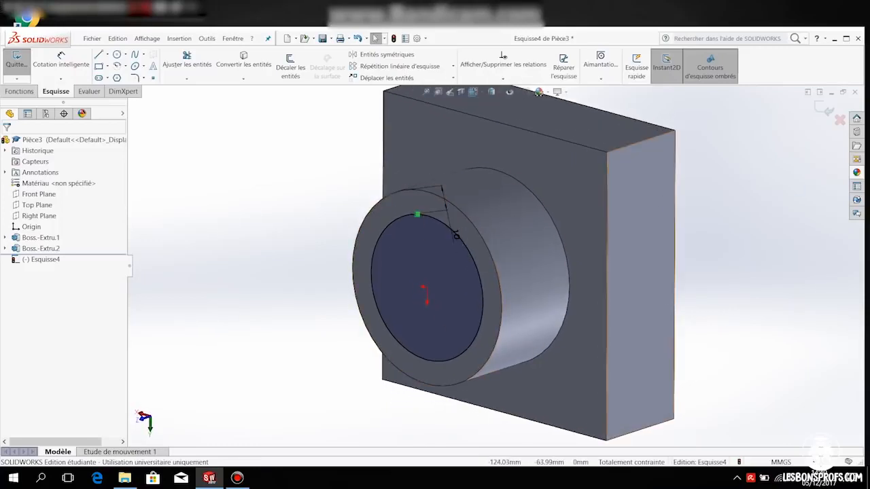
{"action": "left_click", "coordinate": [824, 113]}
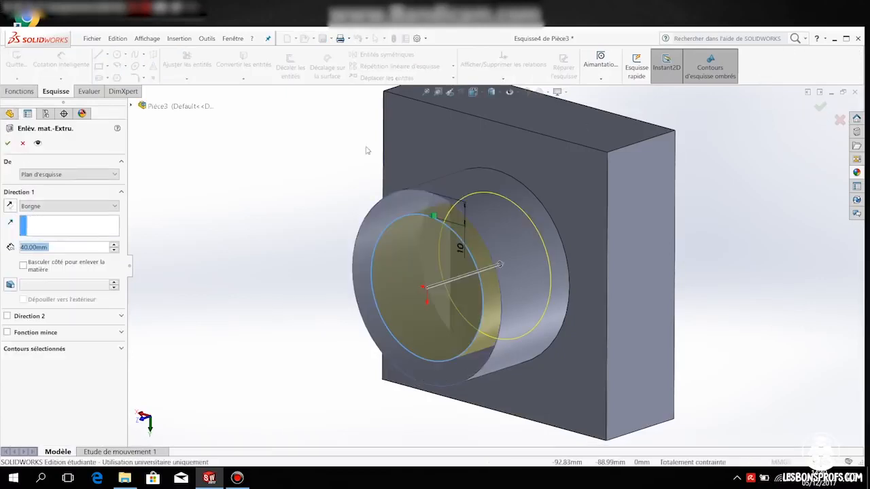
{"action": "middle_click_drag", "start_coordinate": [687, 320], "coordinate": [536, 271]}
{"action": "mouse_move", "coordinate": [503, 266]}
{"action": "left_mouse_down"}
{"action": "mouse_move", "coordinate": [631, 250]}
{"action": "mouse_move", "coordinate": [551, 257]}
{"action": "mouse_move", "coordinate": [537, 239]}
{"action": "mouse_move", "coordinate": [559, 269]}
{"action": "mouse_move", "coordinate": [573, 247]}
{"action": "left_mouse_up"}
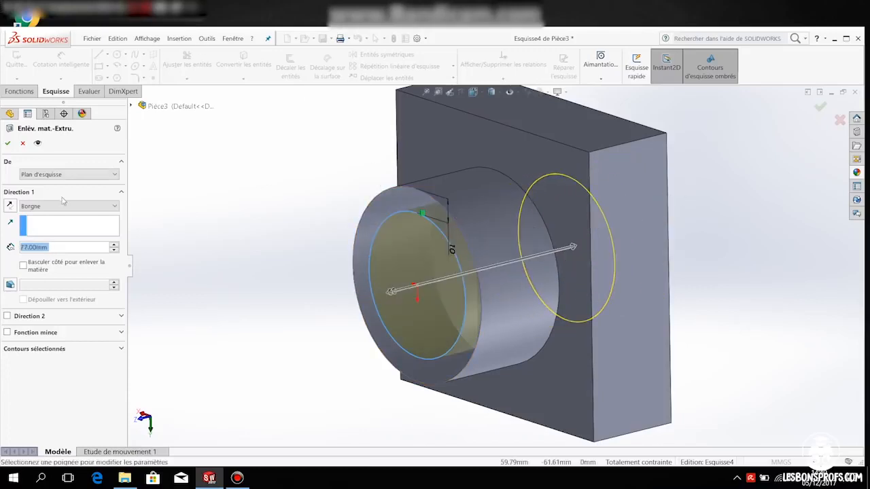
{"action": "left_click", "coordinate": [71, 207]}
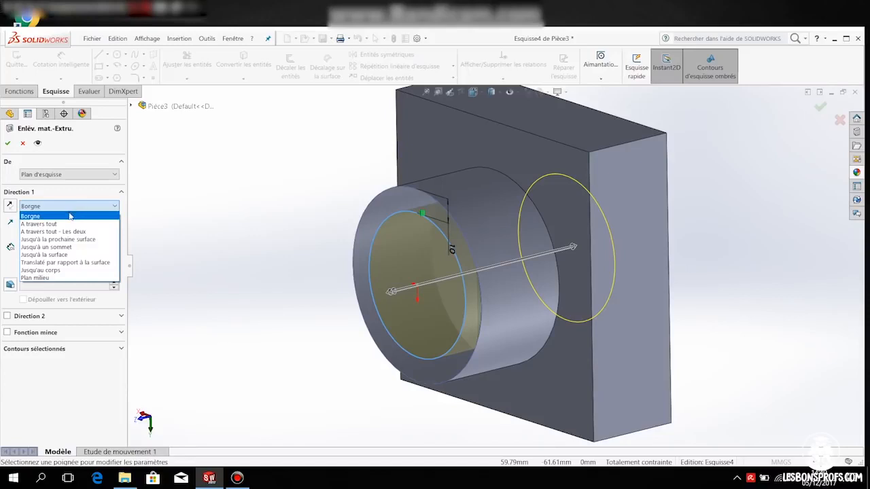
{"action": "left_click", "coordinate": [68, 224]}
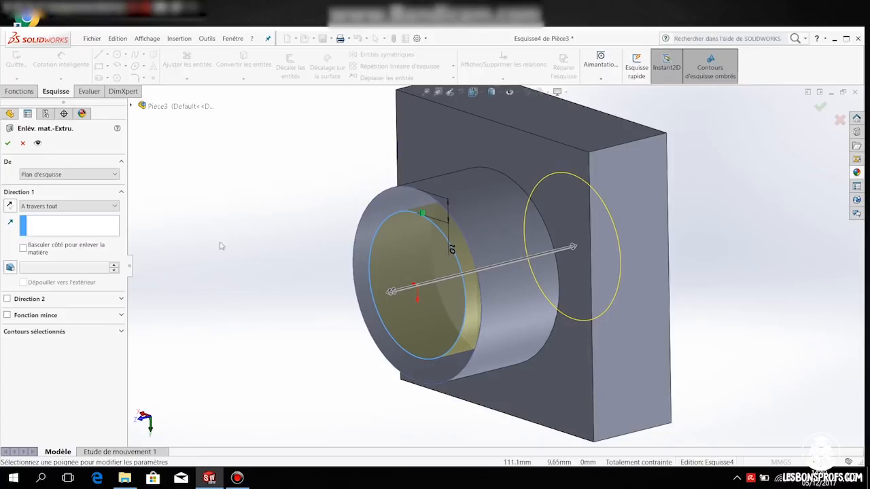
{"action": "key", "text": "Return"}
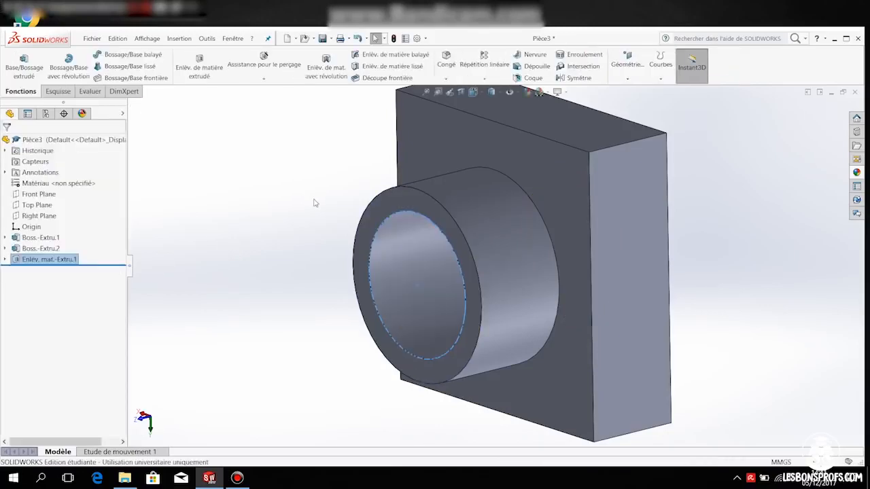
{"action": "left_click", "coordinate": [285, 223]}
Step: Examine the through hole in the boss and block from several angles
{"action": "middle_click_drag", "start_coordinate": [278, 278], "coordinate": [349, 288]}
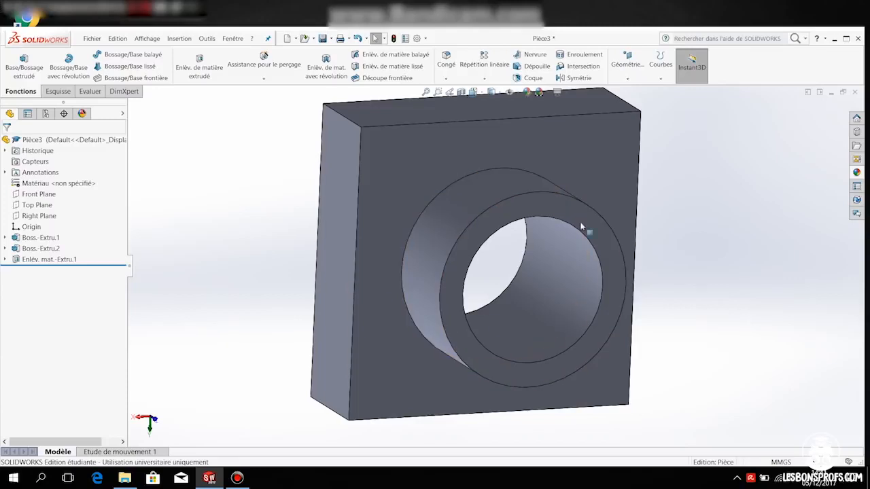
{"action": "left_click", "coordinate": [545, 209]}
{"action": "key", "text": "Escape"}
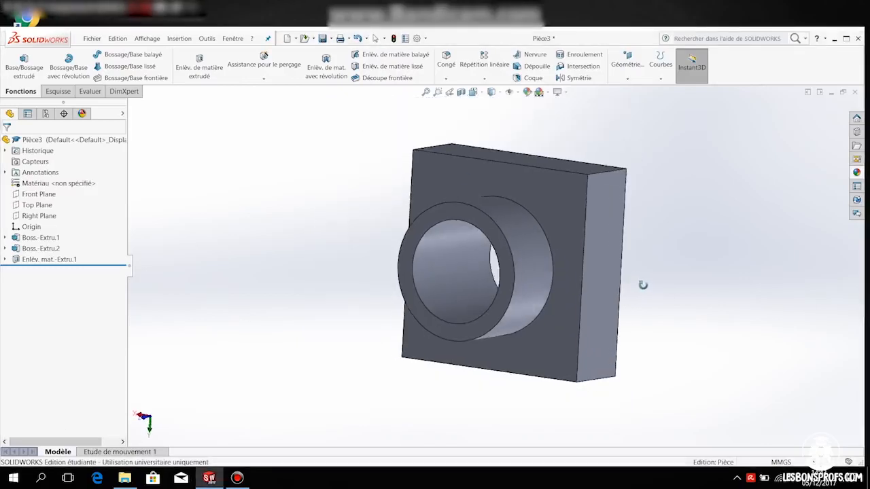
{"action": "middle_click_drag", "start_coordinate": [643, 285], "coordinate": [372, 256]}
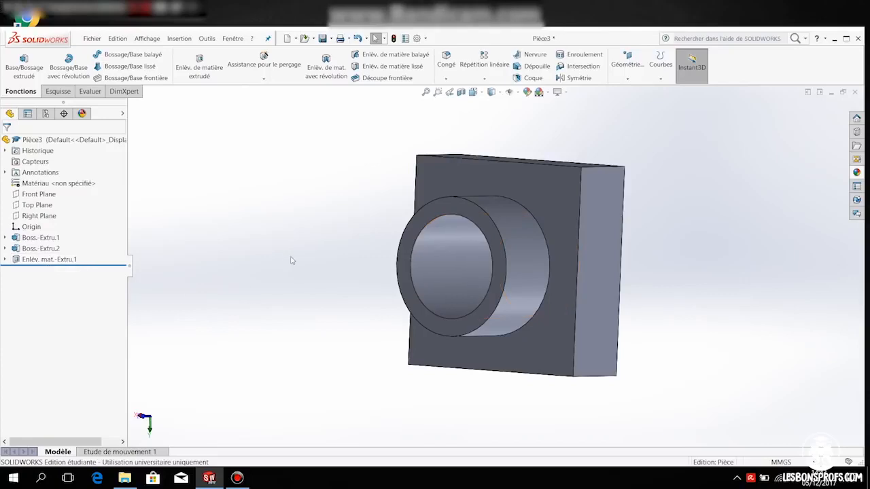
{"action": "middle_click_drag", "start_coordinate": [281, 263], "coordinate": [441, 350]}
{"action": "middle_click_drag", "start_coordinate": [470, 415], "coordinate": [529, 121]}
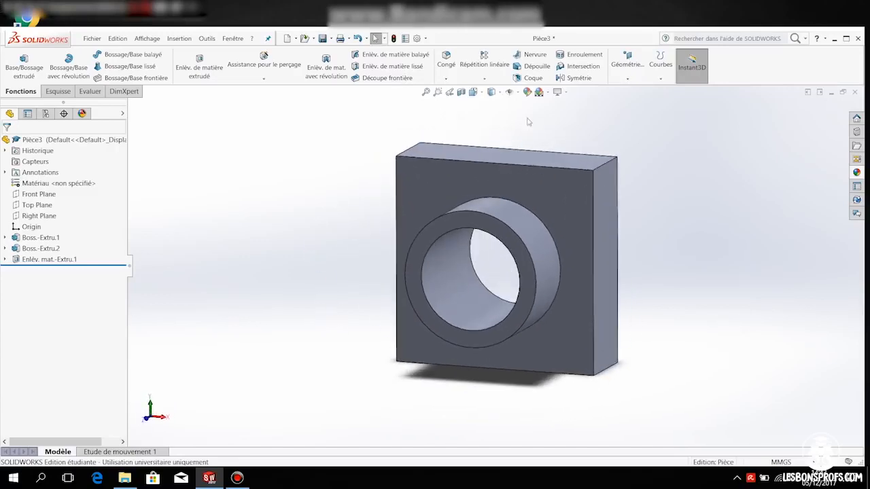
Step: View the part in the standard front, left and top orientations
{"action": "left_click", "coordinate": [491, 92]}
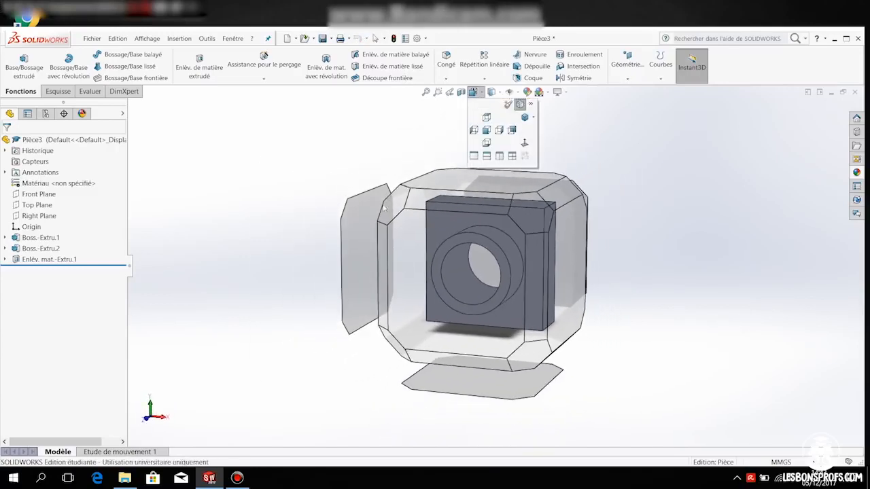
{"action": "left_click", "coordinate": [407, 246]}
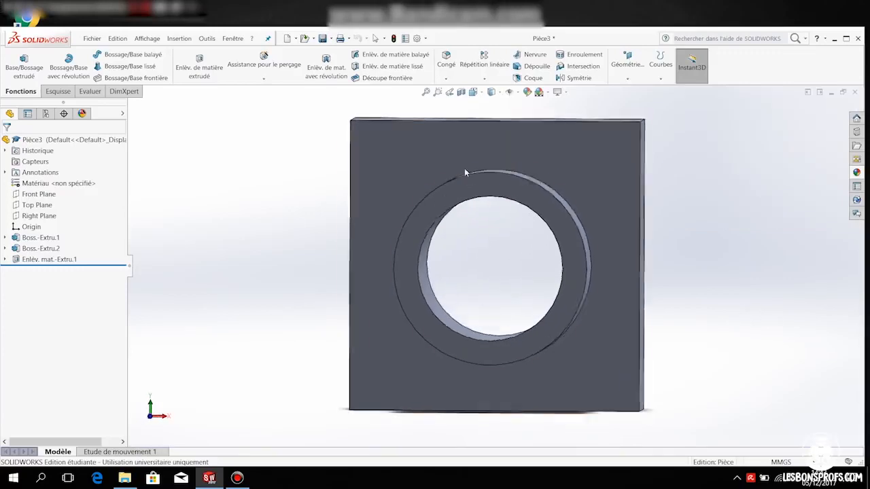
{"action": "left_click", "coordinate": [492, 92]}
{"action": "left_click", "coordinate": [473, 91]}
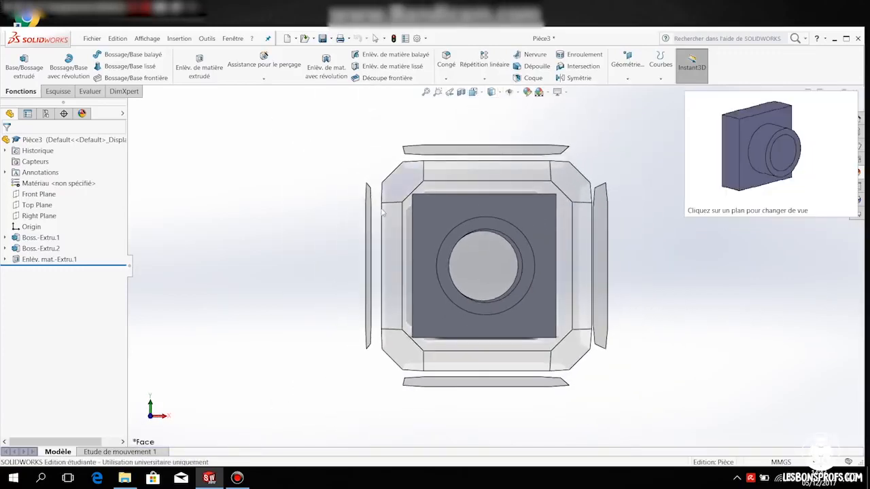
{"action": "left_click", "coordinate": [367, 234]}
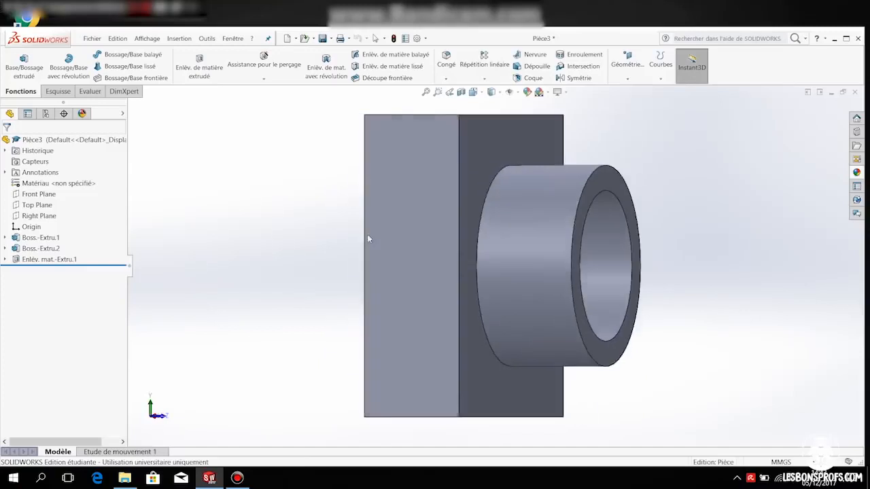
{"action": "left_click", "coordinate": [500, 93]}
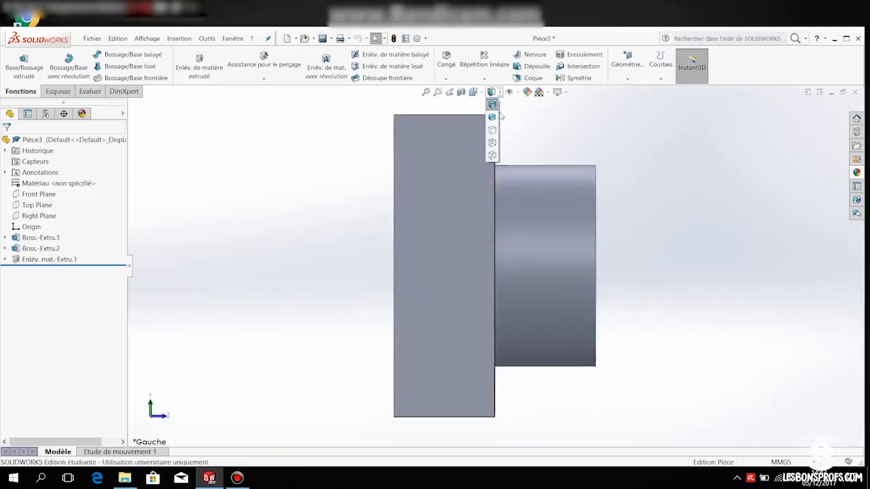
{"action": "left_click", "coordinate": [478, 93]}
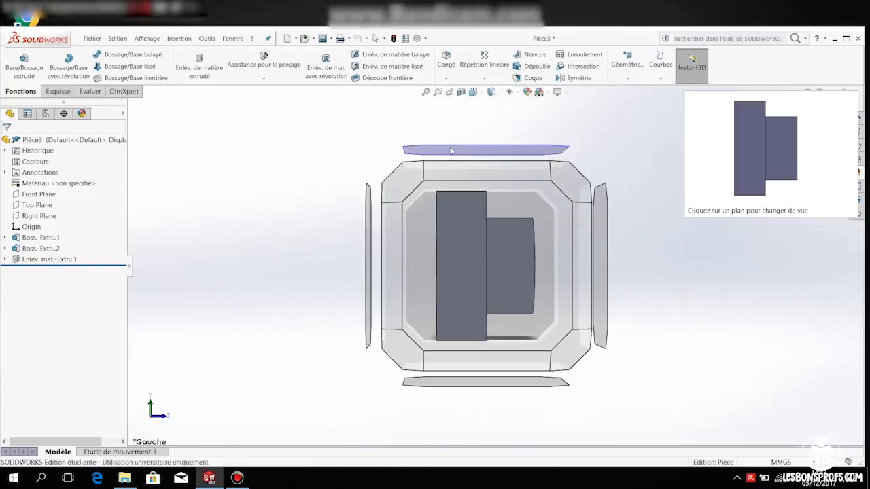
{"action": "left_click", "coordinate": [452, 149]}
Step: Compare the shaded and hidden-lines-removed display styles in an oblique view, and restore shaded with edges
{"action": "middle_click_drag", "start_coordinate": [435, 374], "coordinate": [336, 308]}
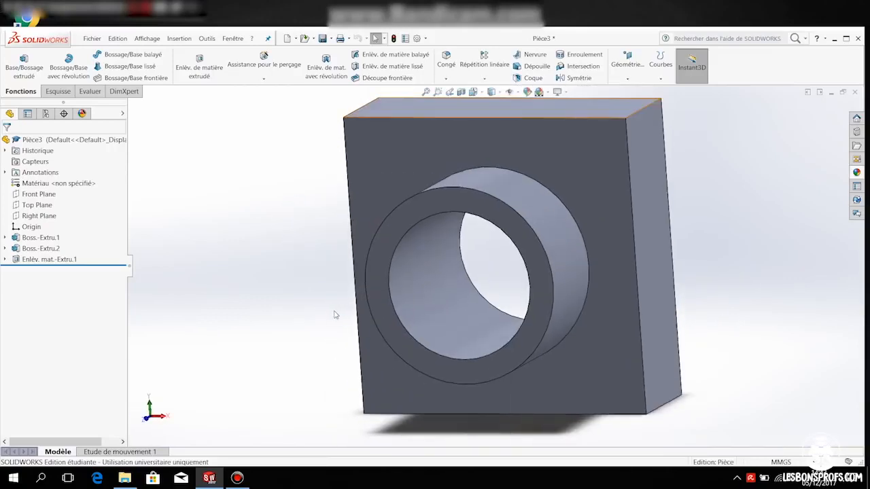
{"action": "scroll", "coordinate": [439, 325], "scroll_direction": "down", "scroll_amount": 2}
{"action": "scroll", "coordinate": [438, 325], "scroll_direction": "up", "scroll_amount": 4}
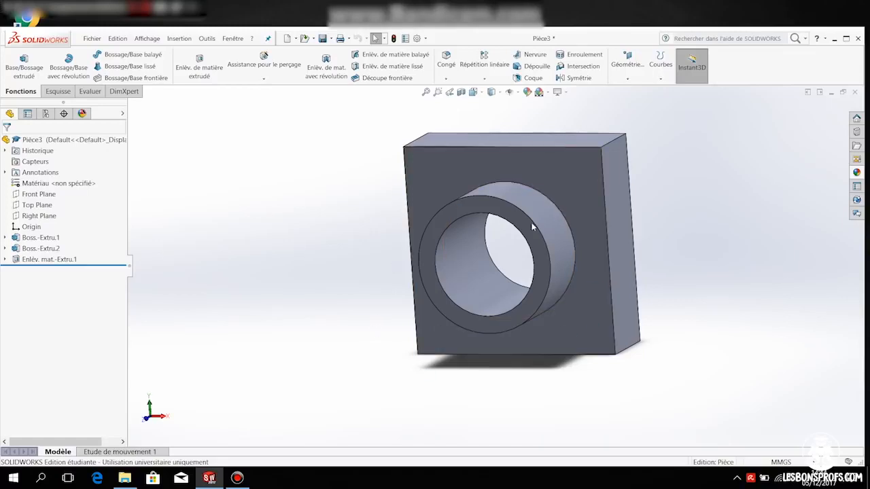
{"action": "mouse_move", "coordinate": [664, 224]}
{"action": "middle_mouse_down"}
{"action": "mouse_move", "coordinate": [676, 249]}
{"action": "mouse_move", "coordinate": [688, 229]}
{"action": "mouse_move", "coordinate": [651, 229]}
{"action": "middle_mouse_up"}
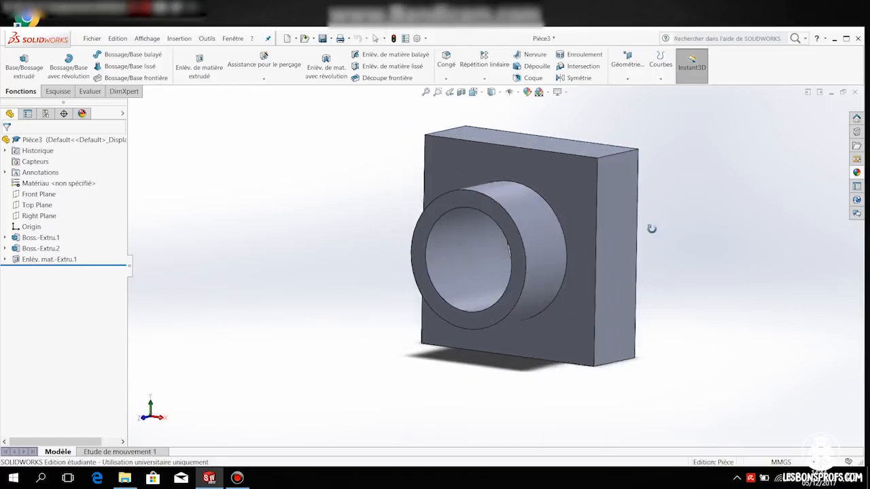
{"action": "left_click", "coordinate": [501, 94]}
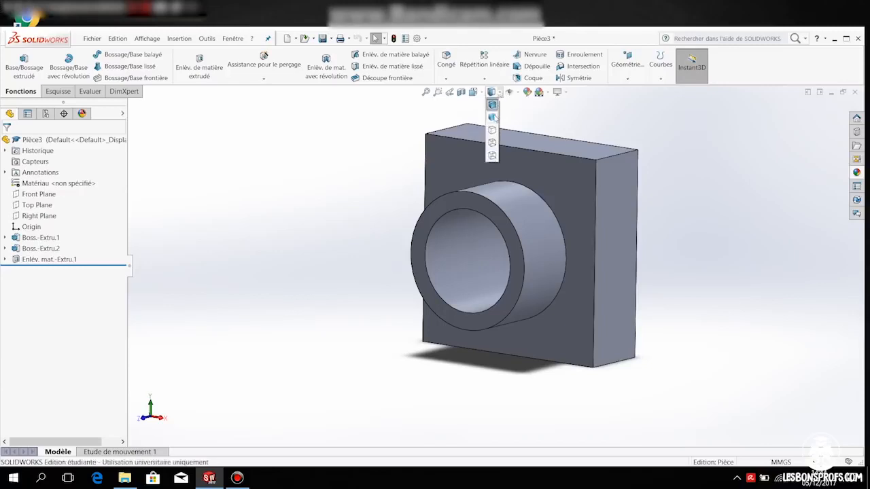
{"action": "left_click", "coordinate": [492, 117]}
{"action": "left_click", "coordinate": [501, 93]}
{"action": "left_click", "coordinate": [494, 133]}
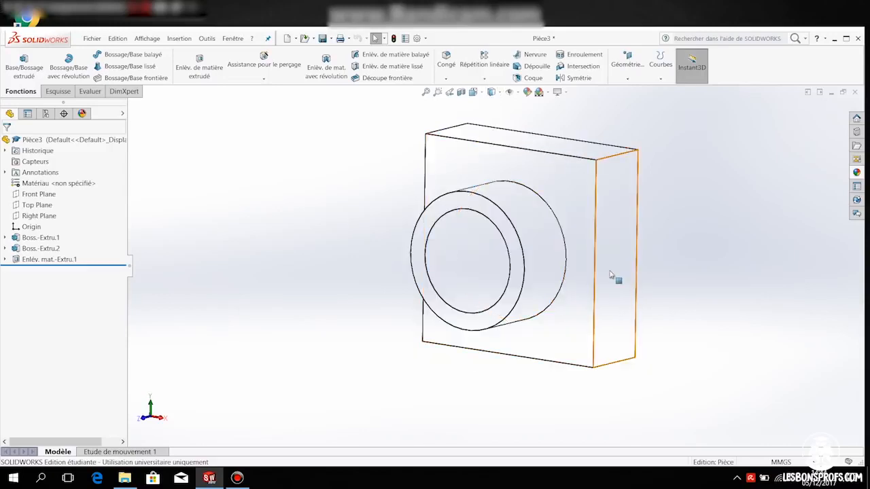
{"action": "left_click", "coordinate": [501, 96]}
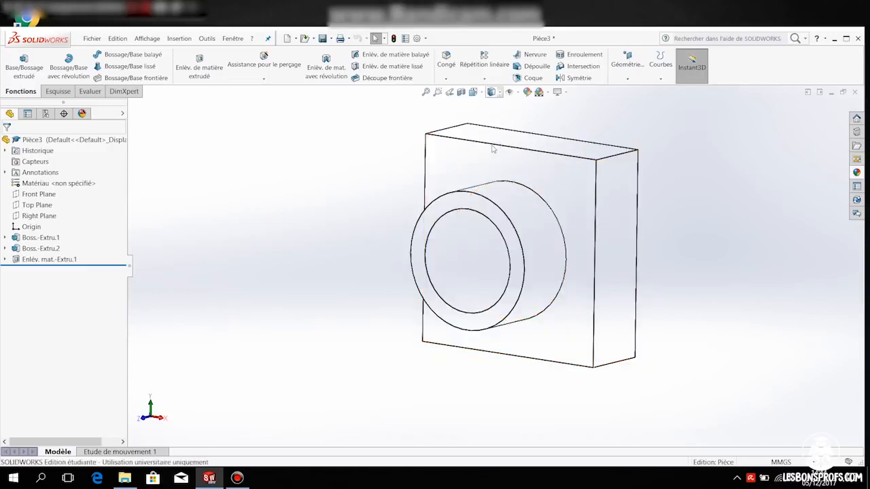
{"action": "left_click", "coordinate": [499, 93]}
{"action": "left_click", "coordinate": [492, 104]}
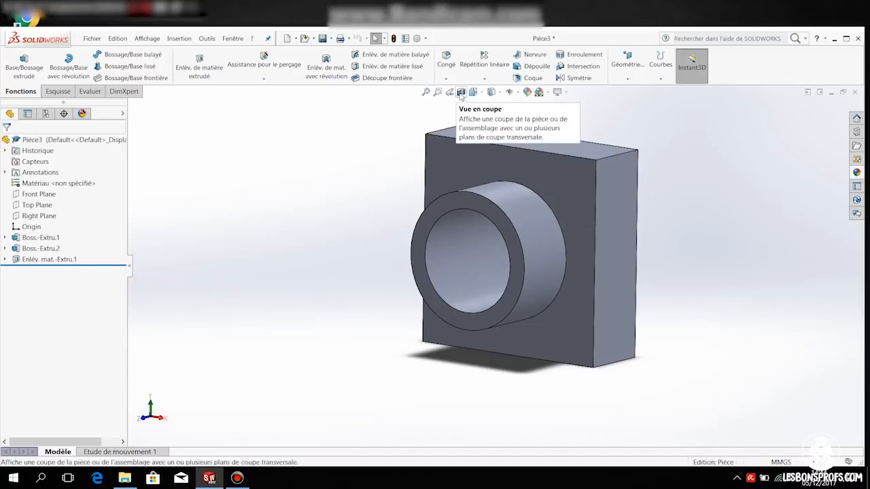
Step: Create a section view of the part along the Top Plane and examine the cut through the boss and block from above
{"action": "left_click", "coordinate": [460, 93]}
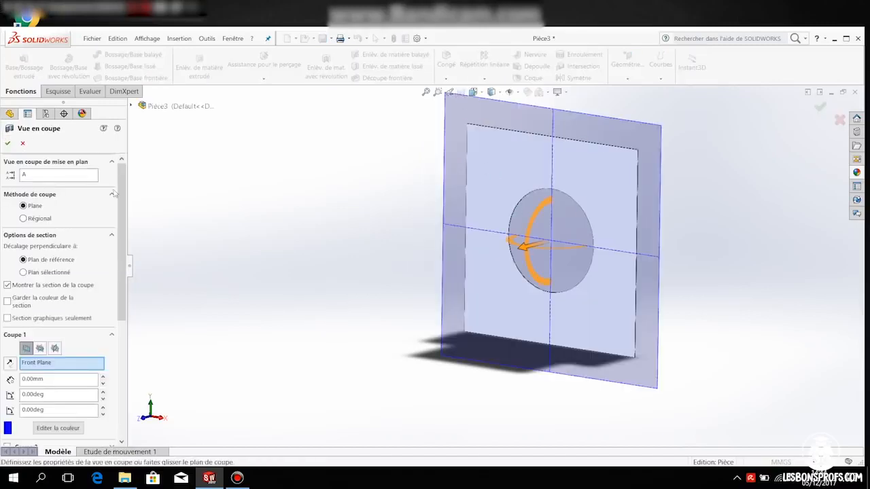
{"action": "left_click", "coordinate": [41, 348]}
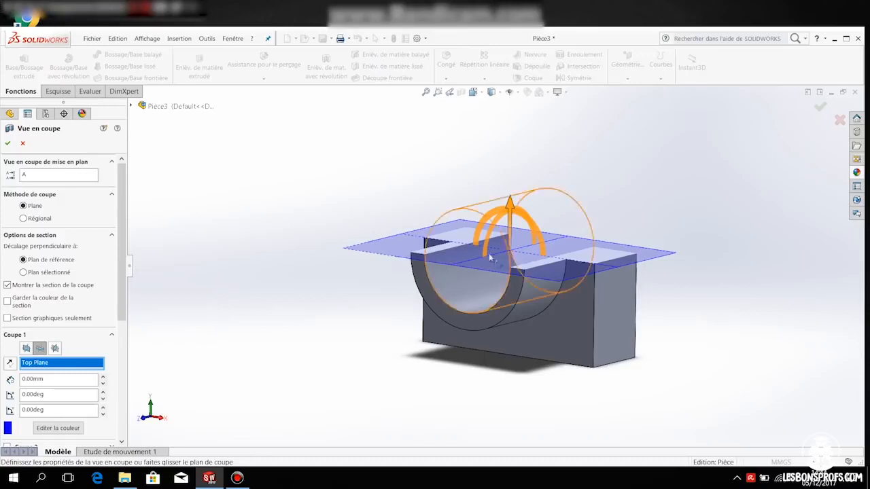
{"action": "left_click", "coordinate": [8, 143]}
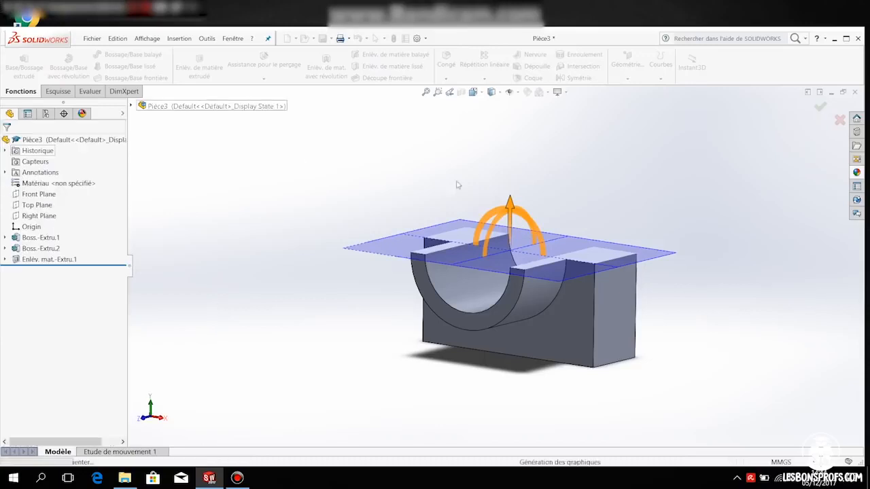
{"action": "middle_click_drag", "start_coordinate": [581, 191], "coordinate": [571, 224]}
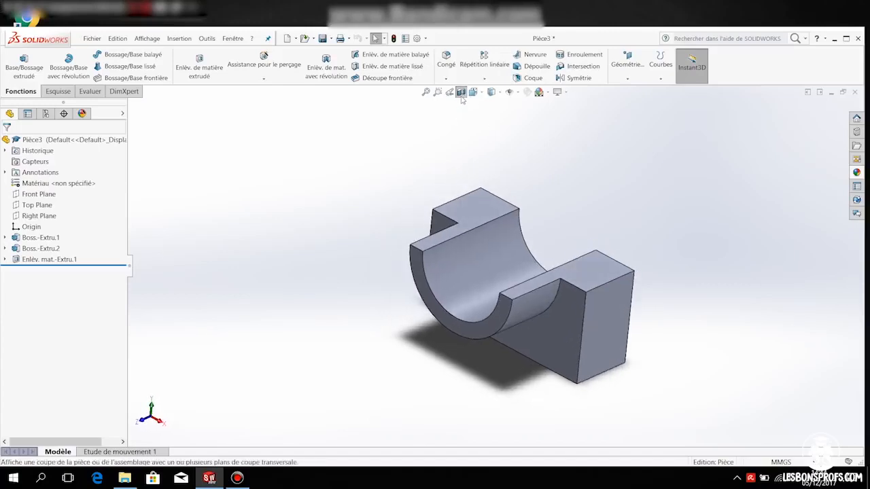
Step: Turn off the Top Plane section view and show the complete block and boss again
{"action": "left_click", "coordinate": [462, 95]}
{"action": "left_click", "coordinate": [462, 95]}
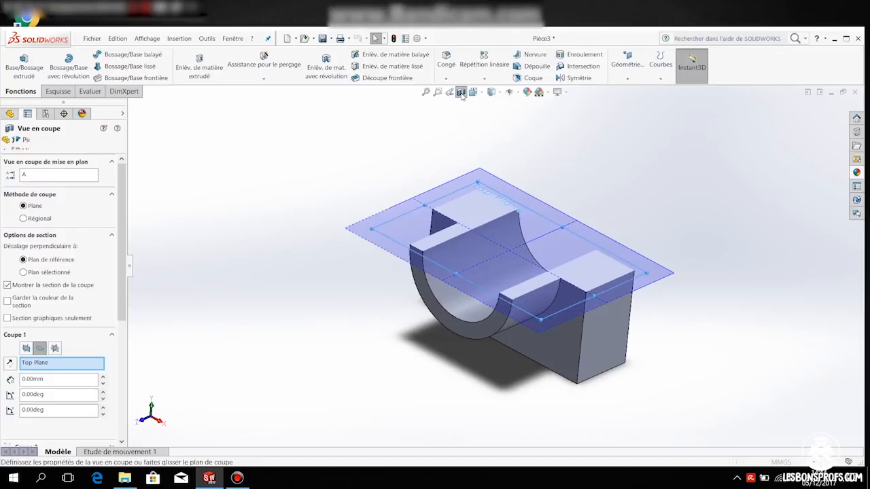
{"action": "left_click", "coordinate": [7, 145]}
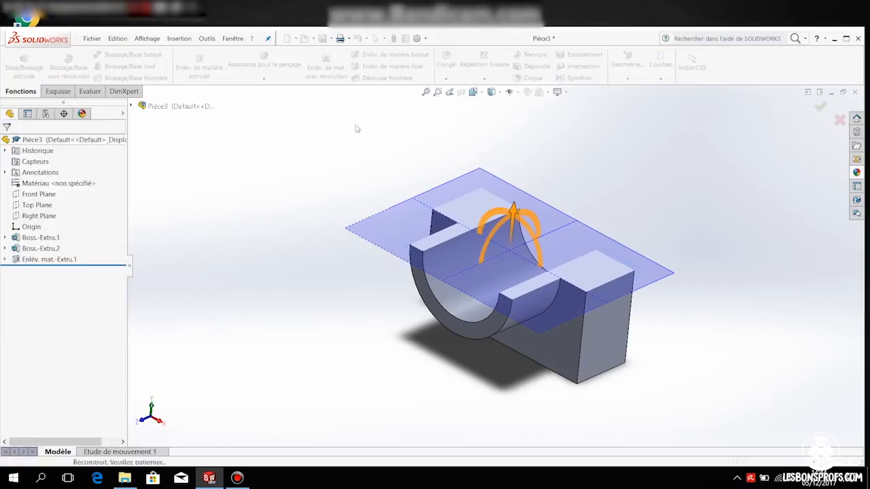
{"action": "left_click", "coordinate": [463, 95]}
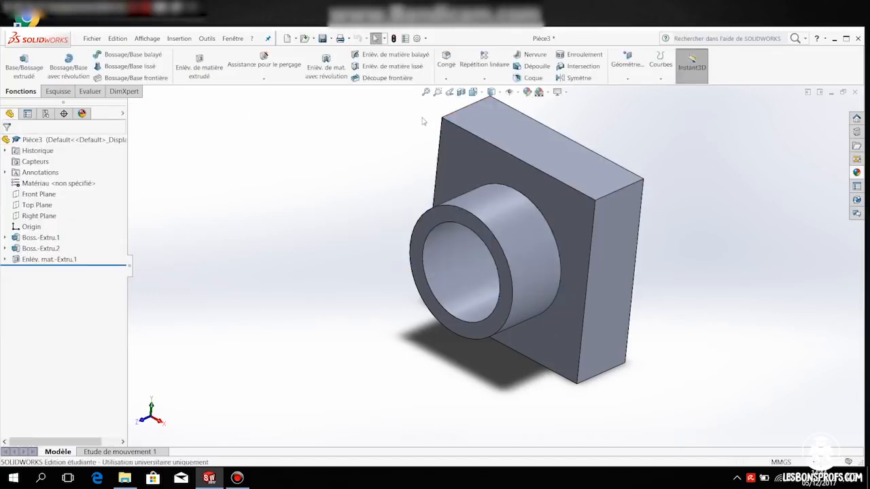
Step: Zoom far away from the part, fit it back to the window, and rotate it to an oblique view
{"action": "scroll", "coordinate": [423, 180], "scroll_direction": "down", "scroll_amount": 2}
{"action": "scroll", "coordinate": [439, 204], "scroll_direction": "up", "scroll_amount": 10}
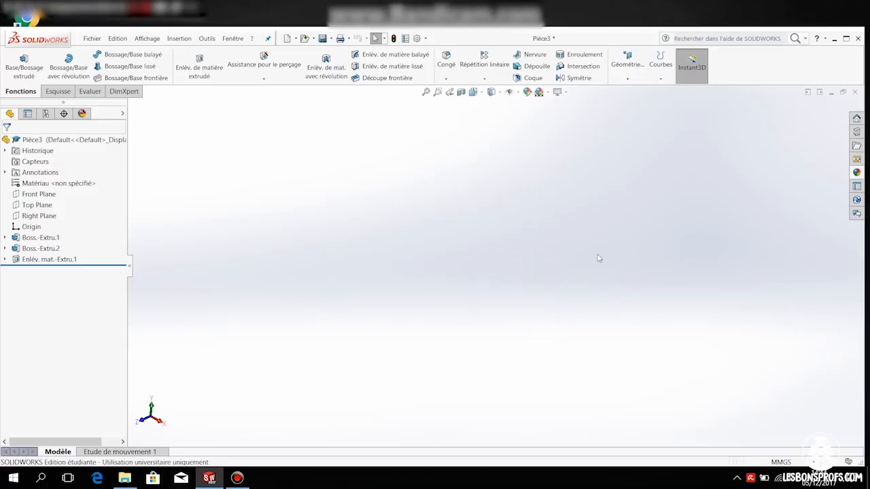
{"action": "left_click", "coordinate": [425, 93]}
{"action": "middle_click_drag", "start_coordinate": [663, 296], "coordinate": [668, 263]}
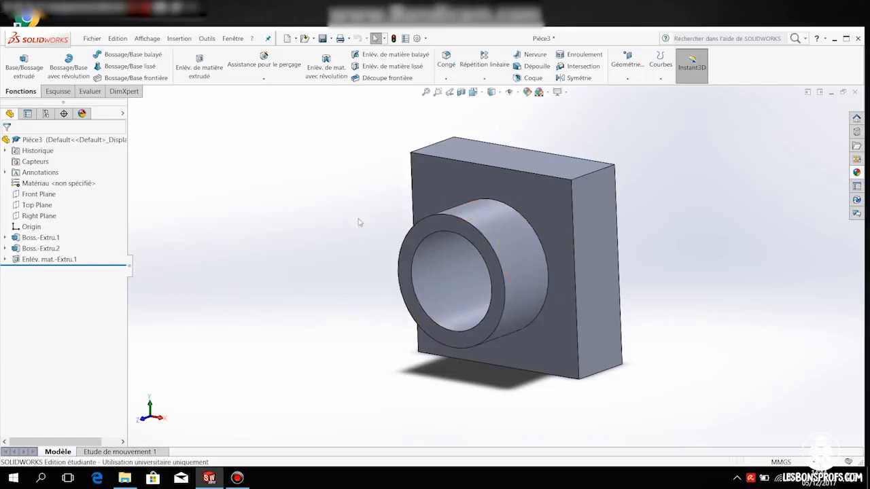
{"action": "mouse_move", "coordinate": [348, 257]}
{"action": "middle_mouse_down"}
{"action": "mouse_move", "coordinate": [516, 239]}
{"action": "mouse_move", "coordinate": [374, 236]}
{"action": "mouse_move", "coordinate": [351, 240]}
{"action": "mouse_move", "coordinate": [341, 262]}
{"action": "middle_mouse_up"}
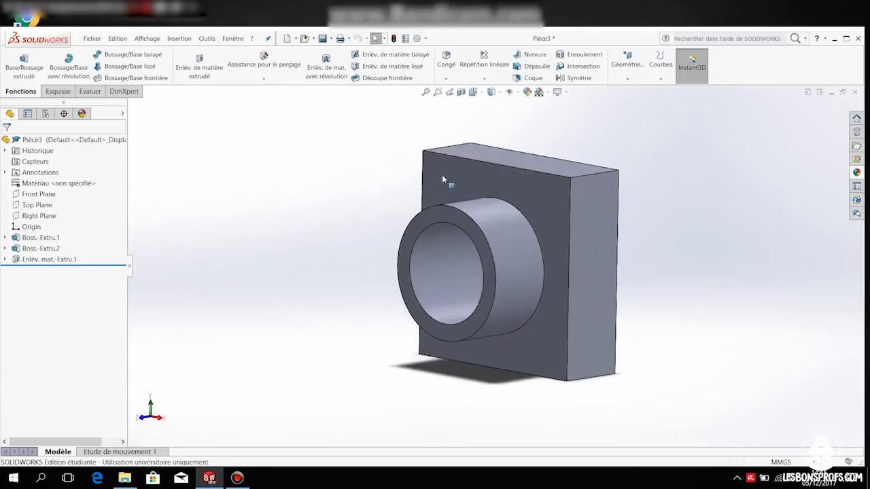